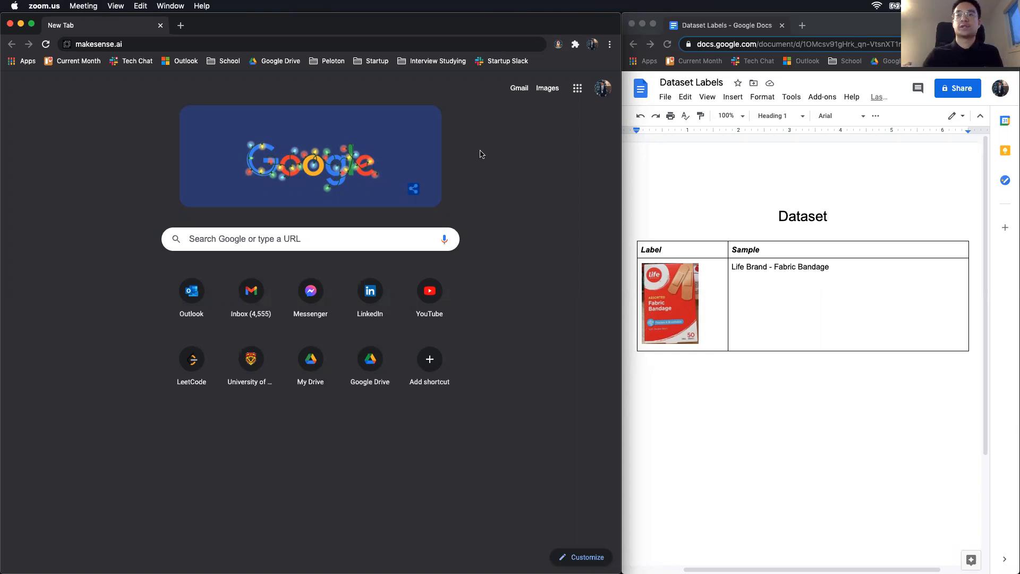
Step: Reveal the desktop behind the Dataset Labels document and open the to_label folder of images
click(644, 26)
click(643, 25)
click(918, 166)
double_click(919, 169)
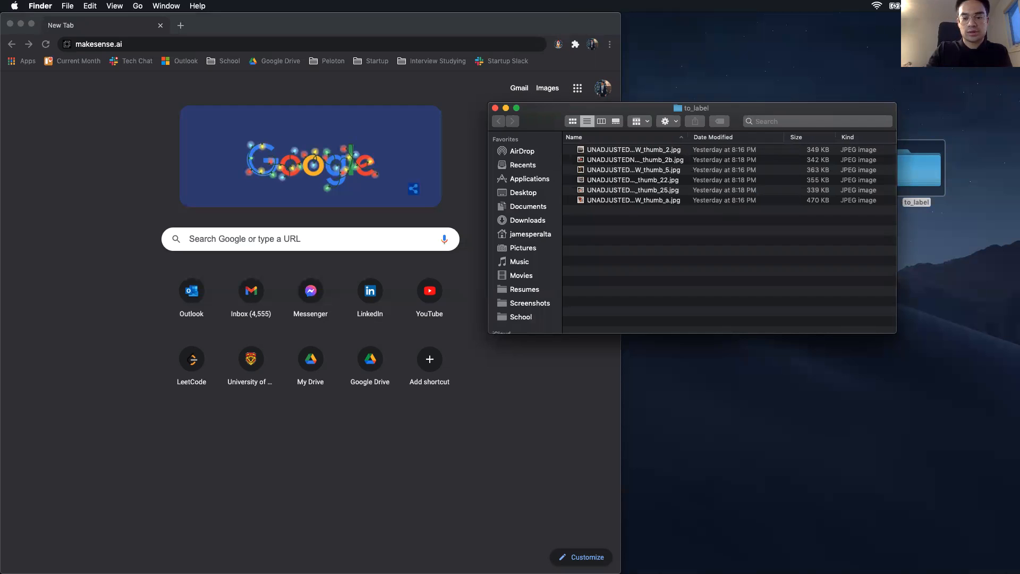
Step: Return to the Dataset Labels document in Chrome and examine the label name listed for the sample product
key(super+Tab)
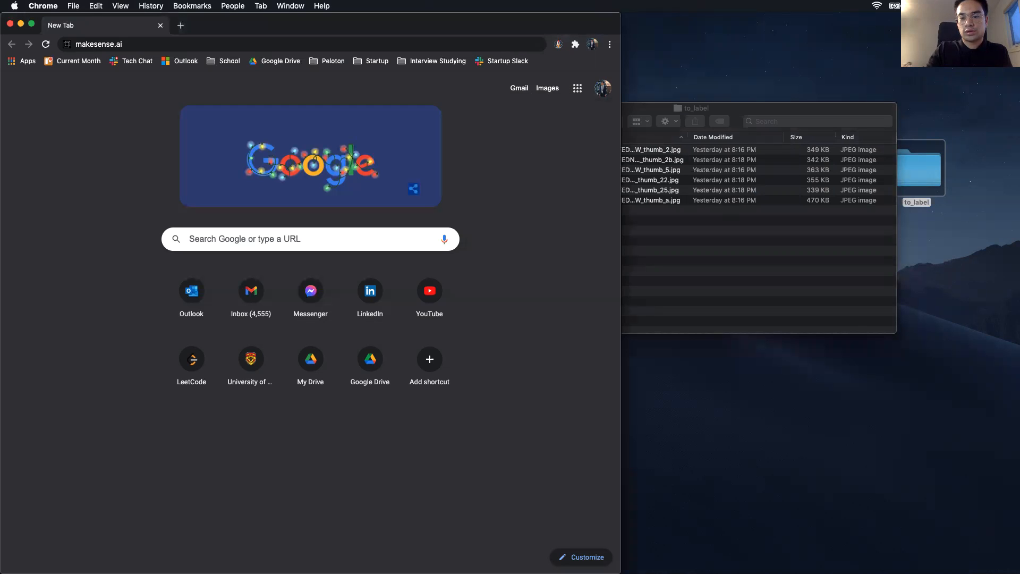
key(super+grave)
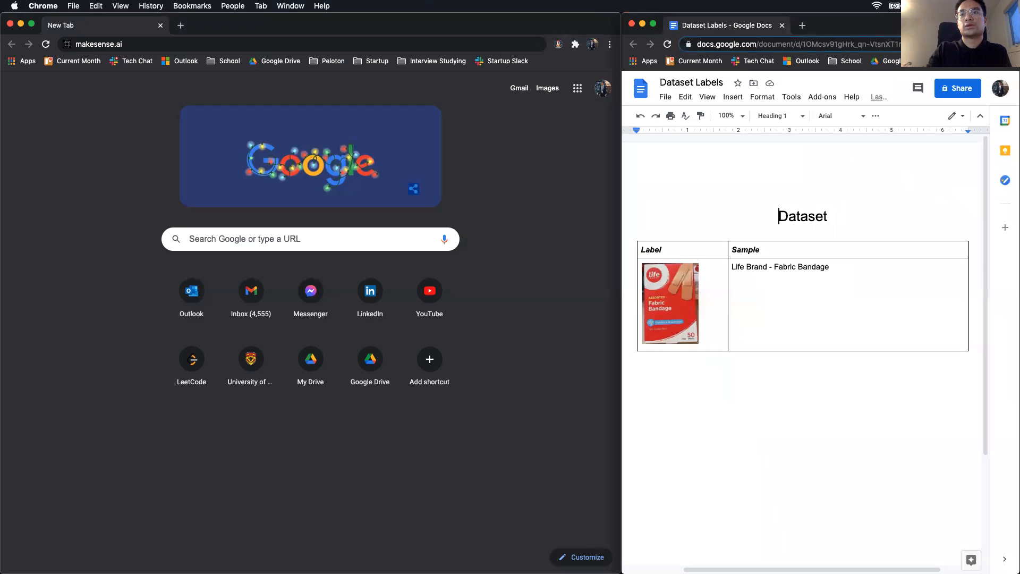
click(835, 282)
drag(838, 269, 724, 268)
click(764, 279)
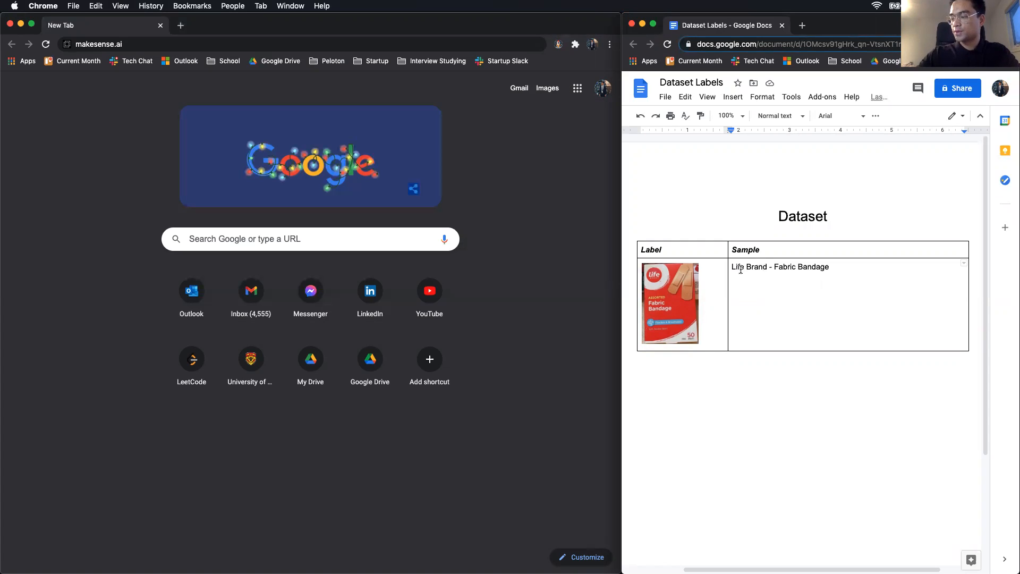
Step: Load makesense.ai in the browser and get started with a new annotation project
click(129, 46)
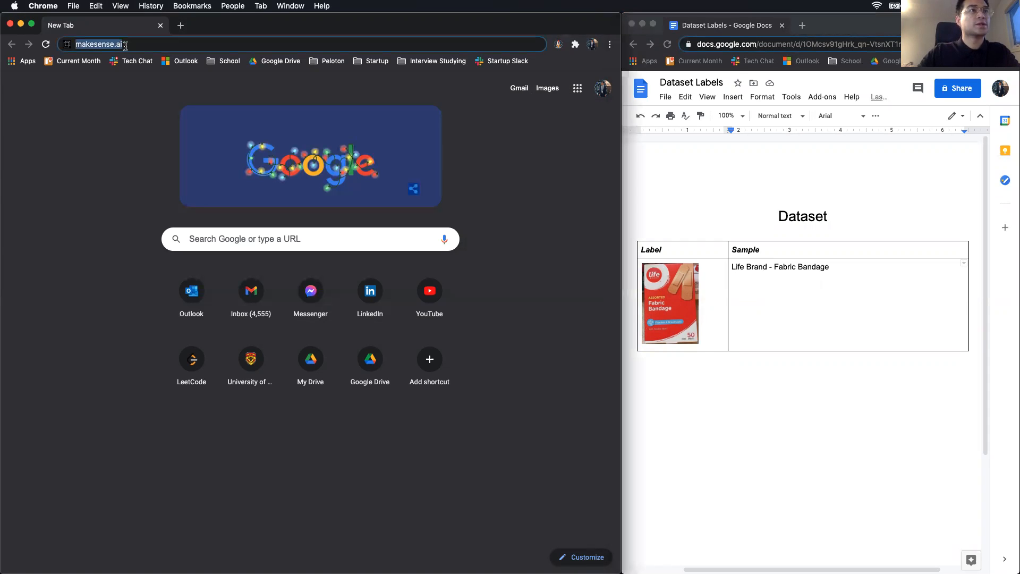
key(Return)
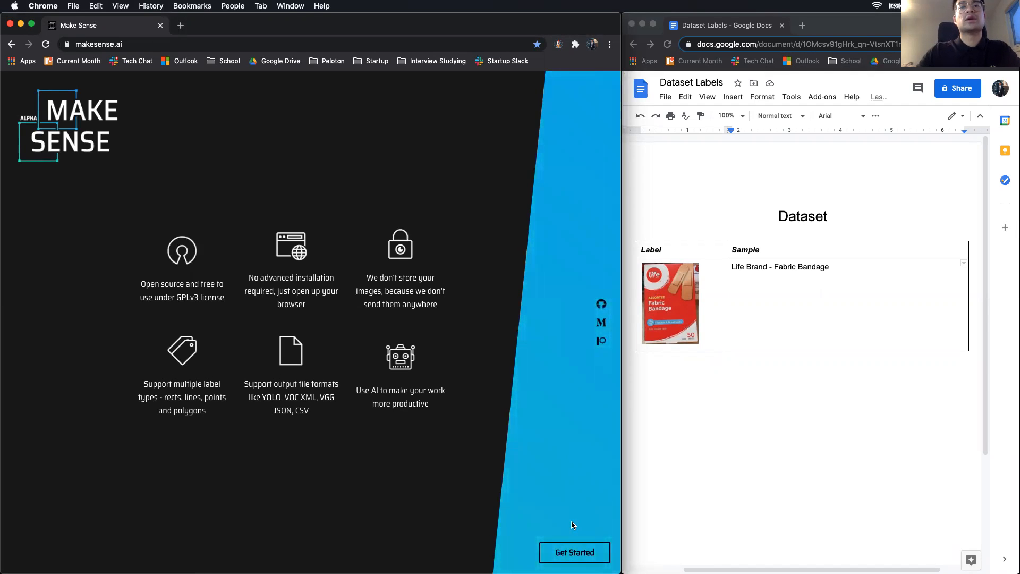
click(577, 552)
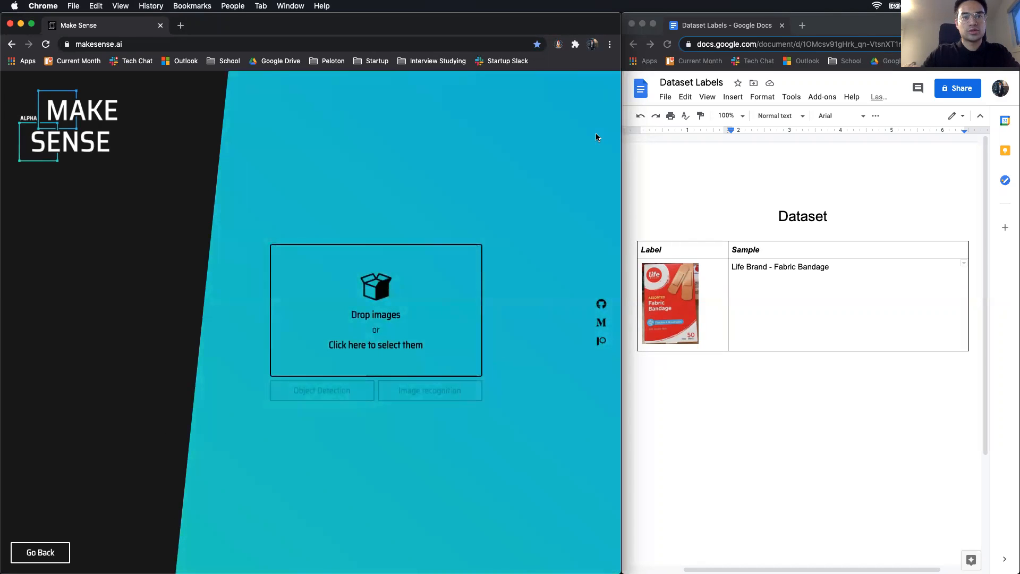
Step: Load all the images from the to_label folder into Make Sense and choose Object Detection as the project type
click(643, 24)
click(722, 116)
drag(723, 114, 818, 154)
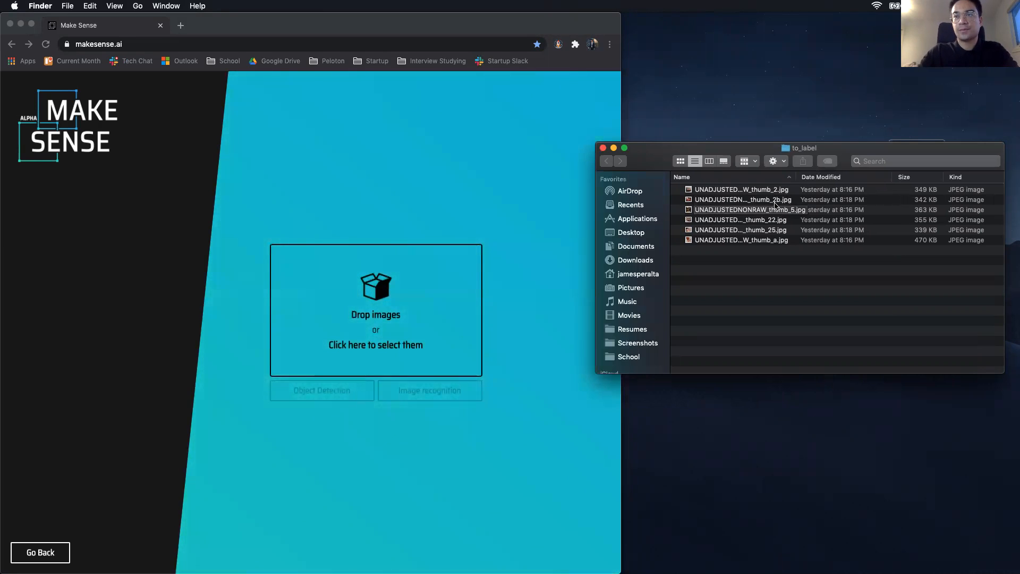
click(771, 191)
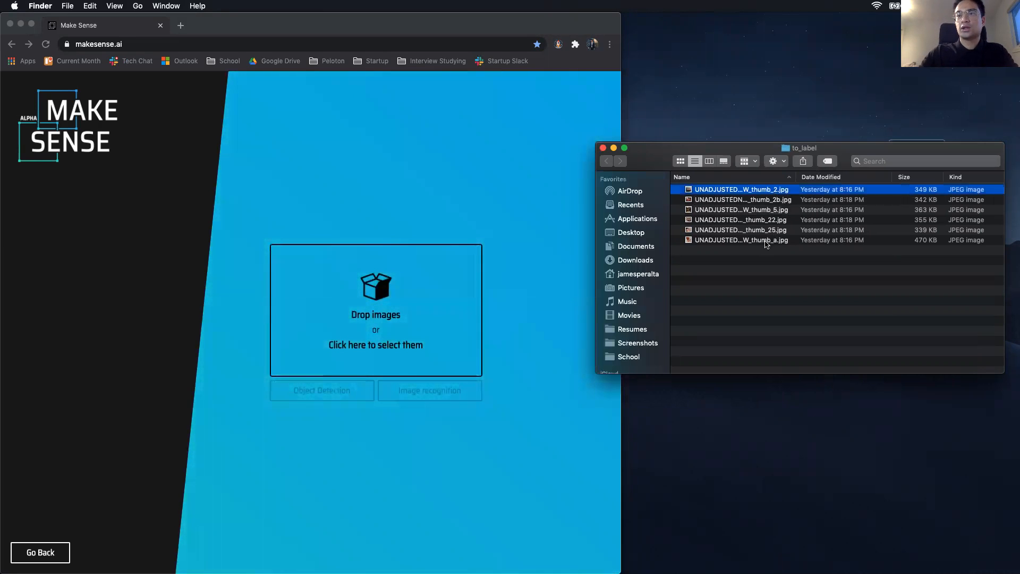
shift+click(768, 240)
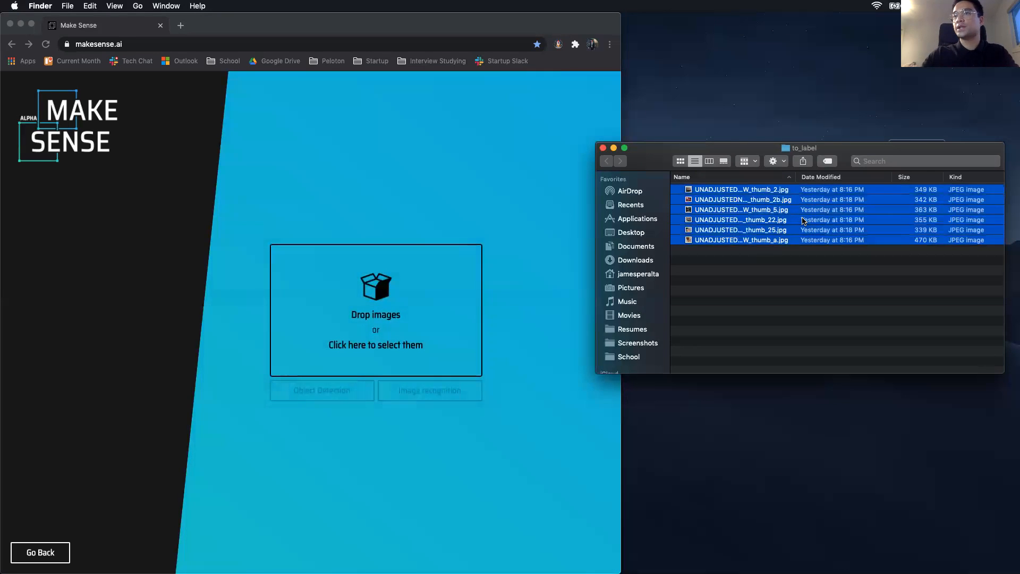
drag(803, 220, 415, 319)
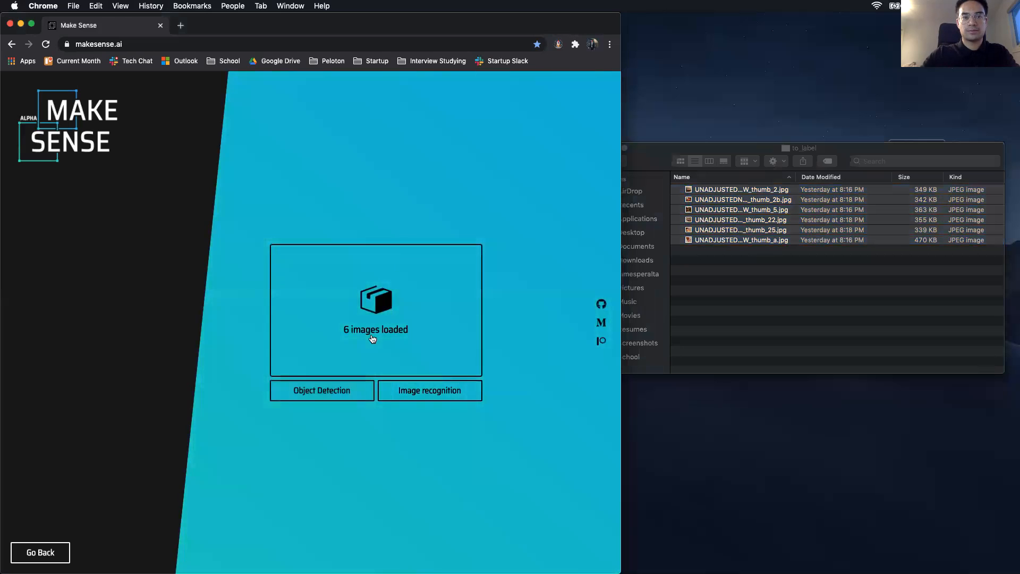
click(327, 397)
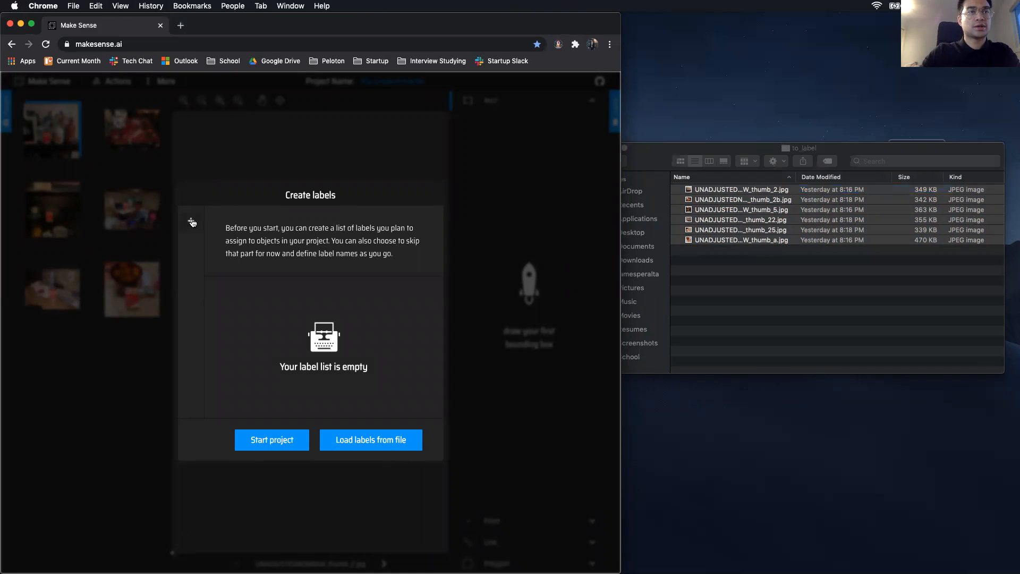
Step: Create a label named "Life Brand - Fabric Bandage", matching the name in the Dataset Labels document
click(192, 223)
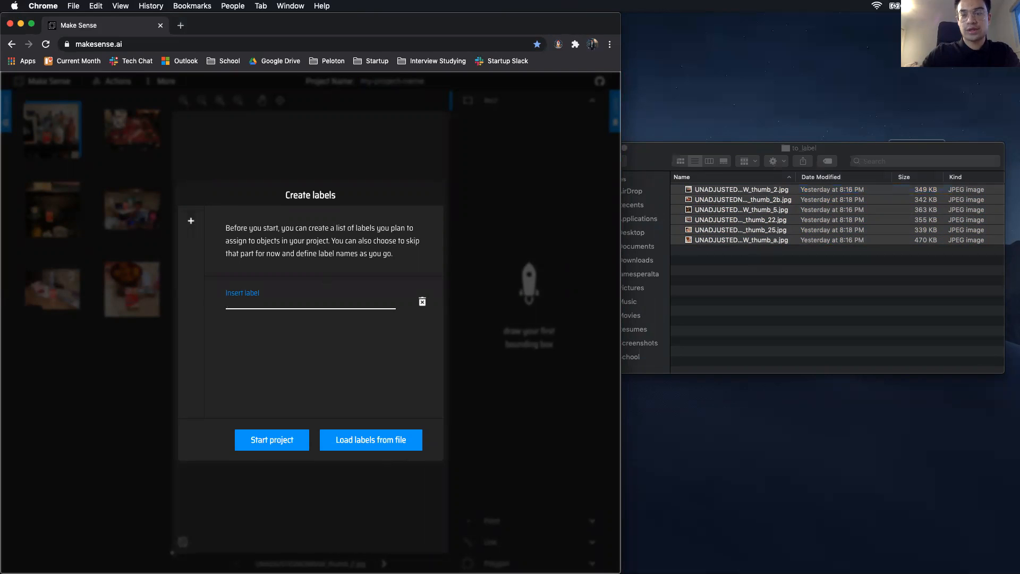
key(super+grave)
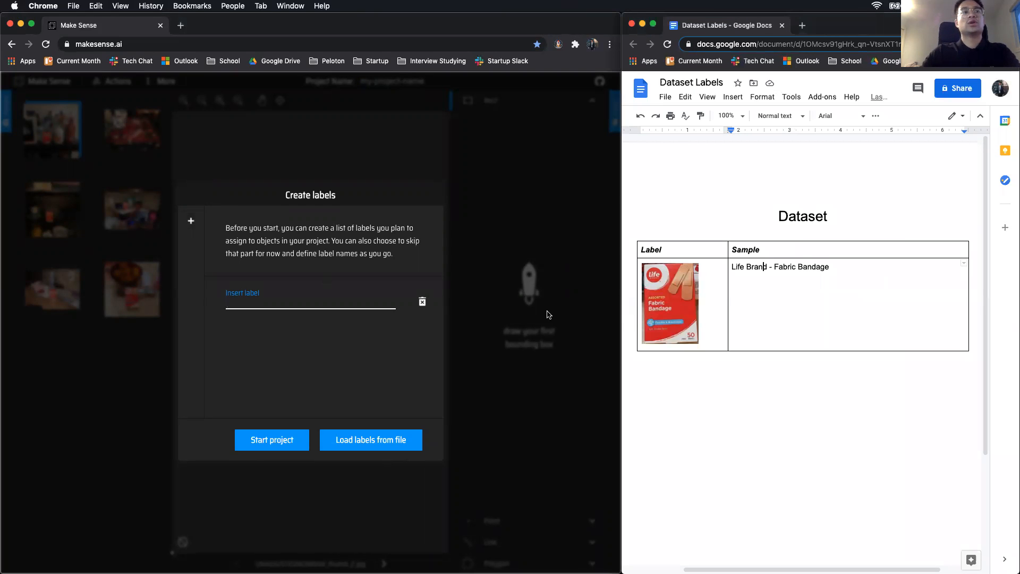
click(291, 302)
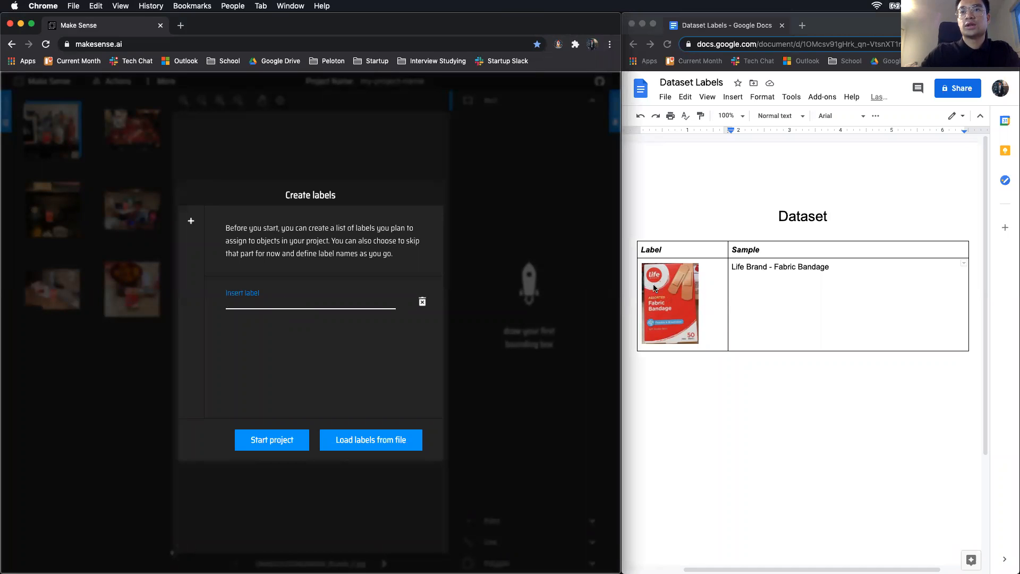
click(686, 291)
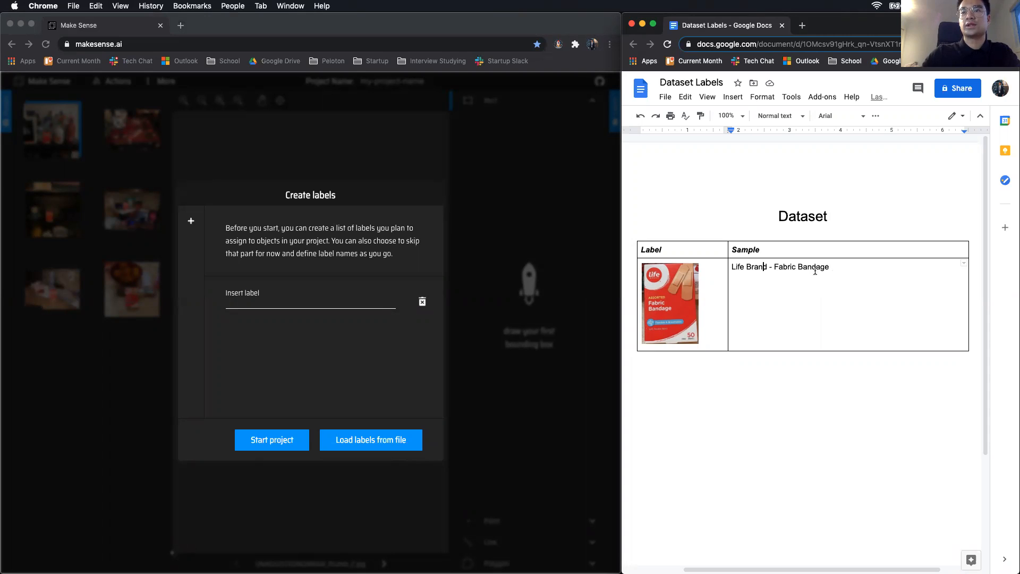
click(287, 310)
text(Life Brand)
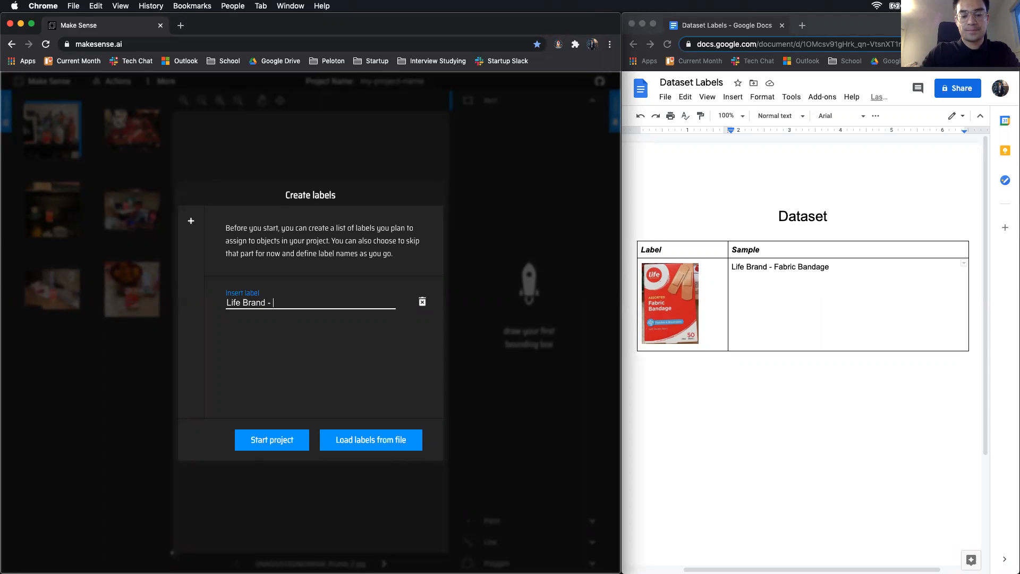
text( - Fabric Bandage)
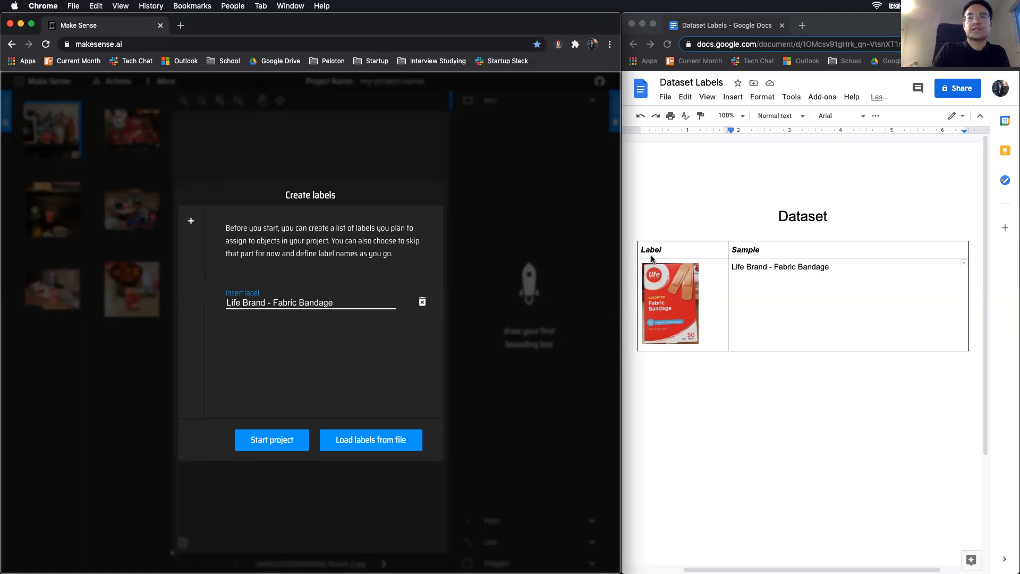
click(839, 268)
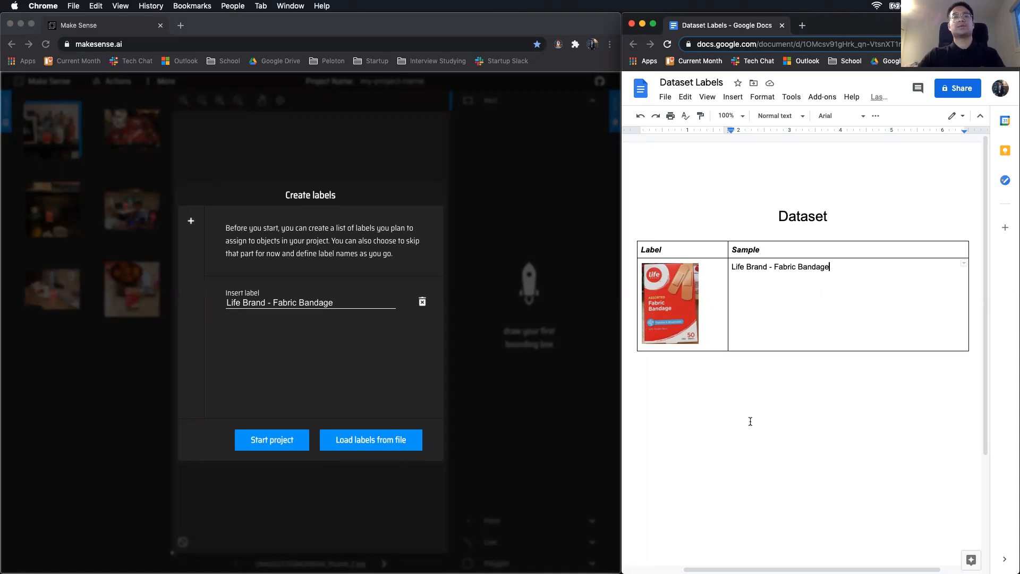
click(217, 340)
click(191, 222)
click(191, 222)
click(191, 222)
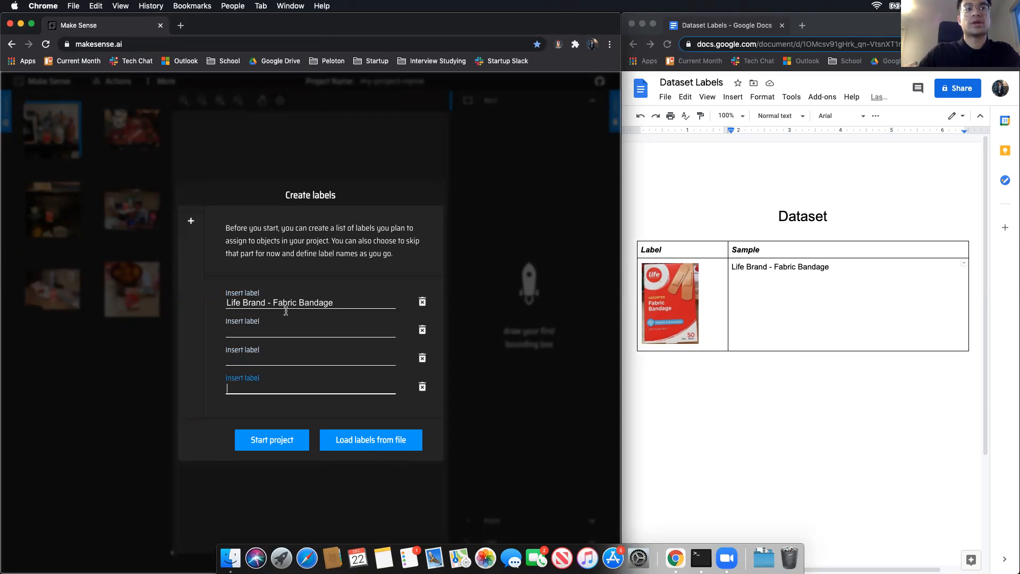
click(427, 332)
click(426, 332)
click(426, 332)
Step: Start the project with the created label and enlarge the browser window to fill the screen
click(273, 440)
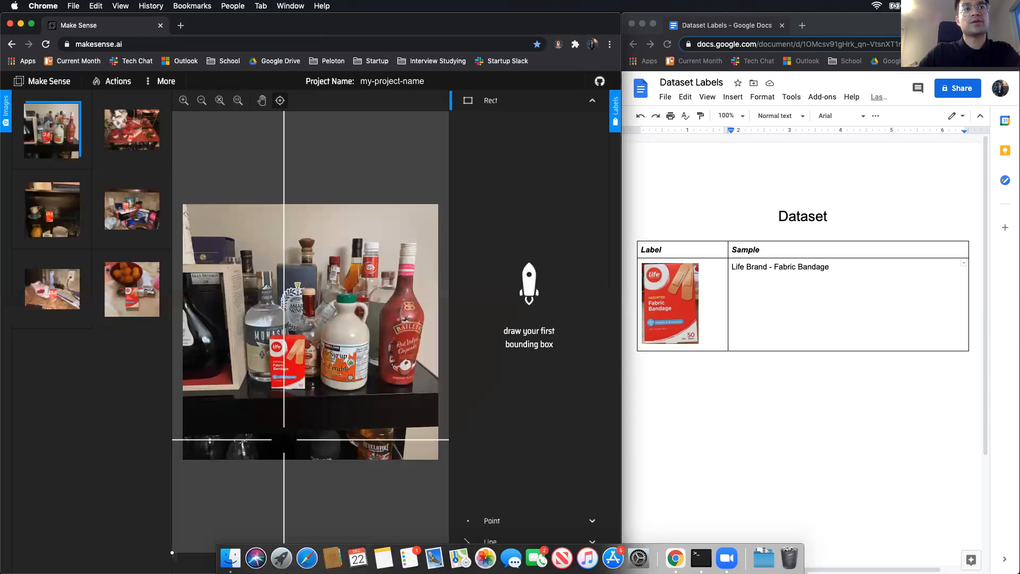
double_click(614, 24)
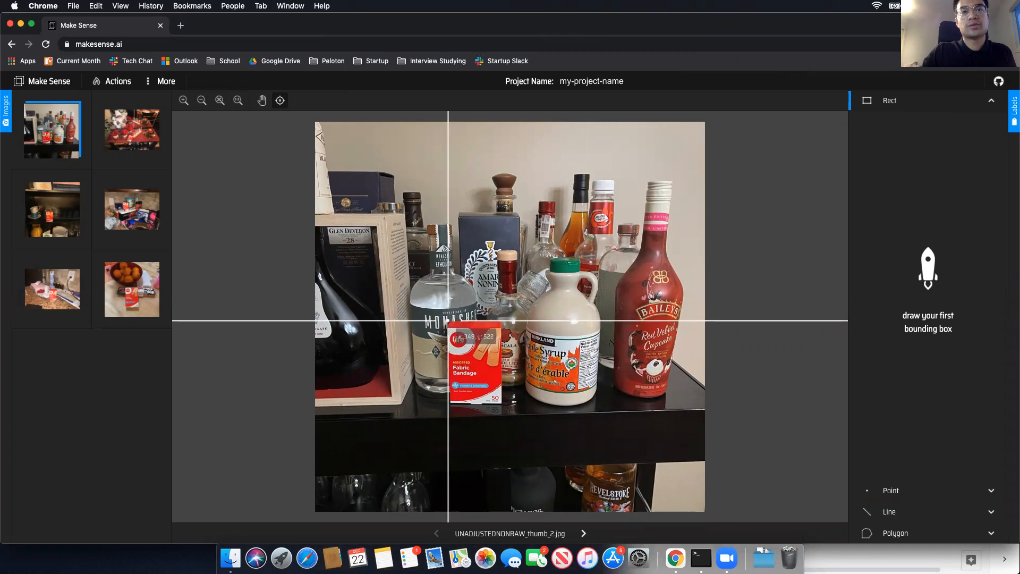
Step: Draw a bounding box around the bandage package in UNADJUSTEDNONRAW_thumb_2.jpg and assign it the label Life Brand - Fabric Bandage
drag(449, 321, 503, 405)
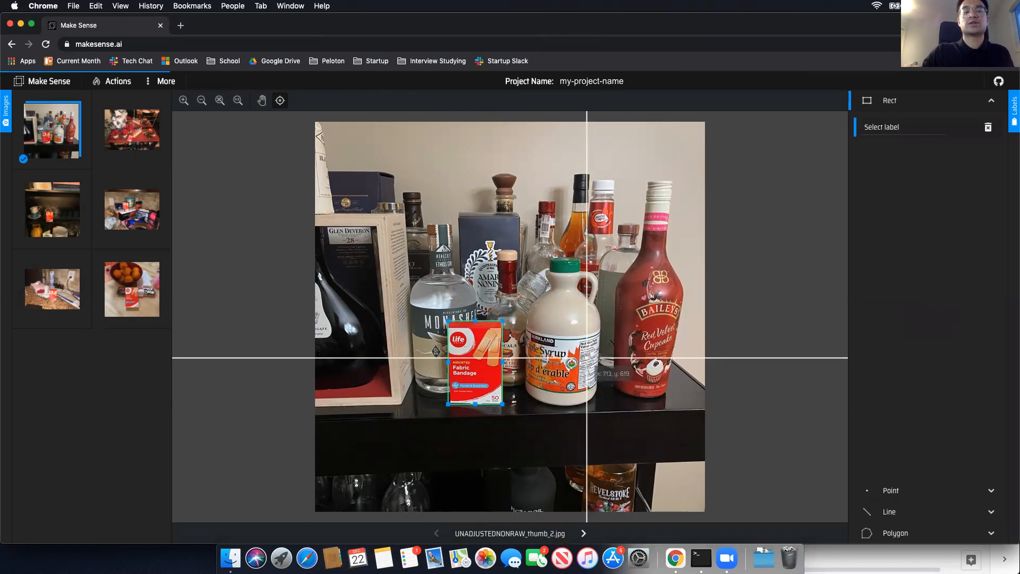
click(927, 131)
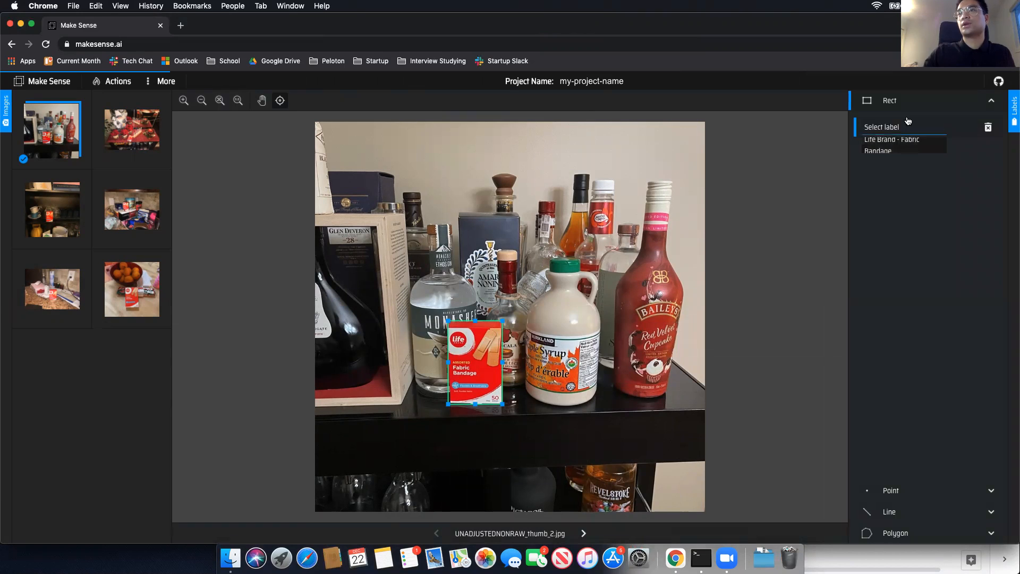
click(911, 146)
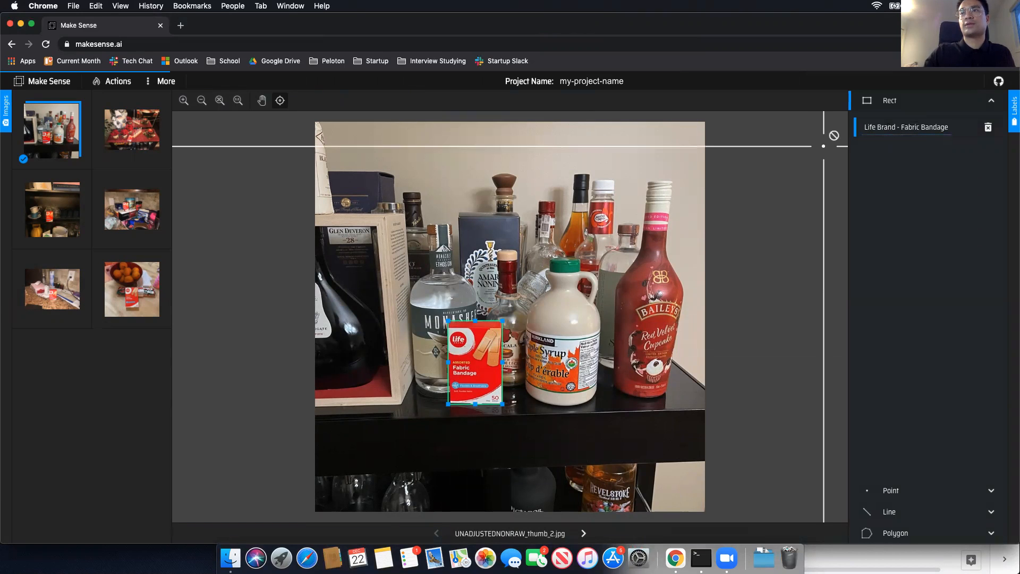
Step: Draw a bounding box around the bandage package in UNADJUSTEDNONRAW_thumb_2b.jpg and assign it the label Life Brand - Fabric Bandage
click(122, 137)
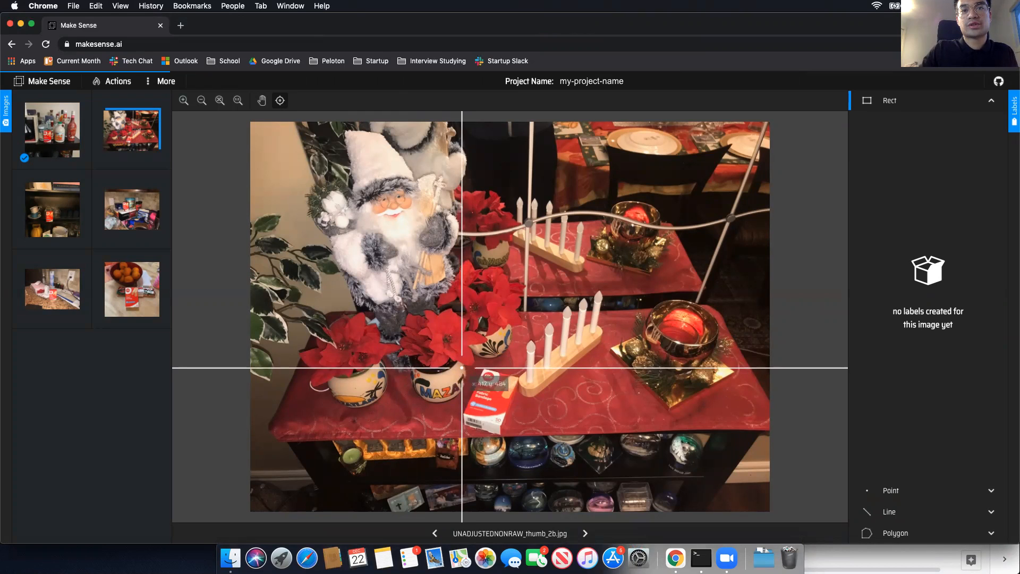
drag(462, 368, 520, 437)
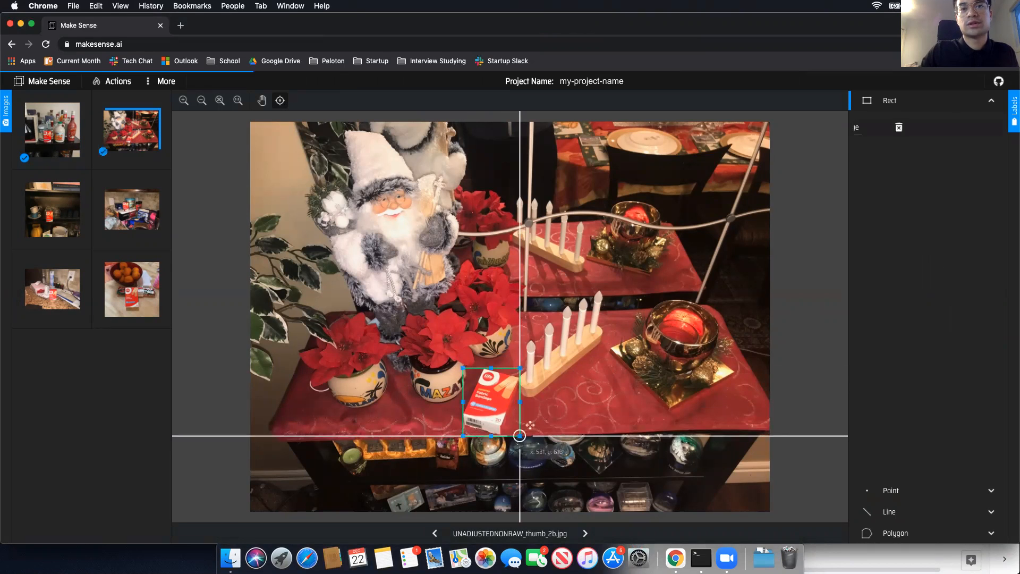
click(909, 137)
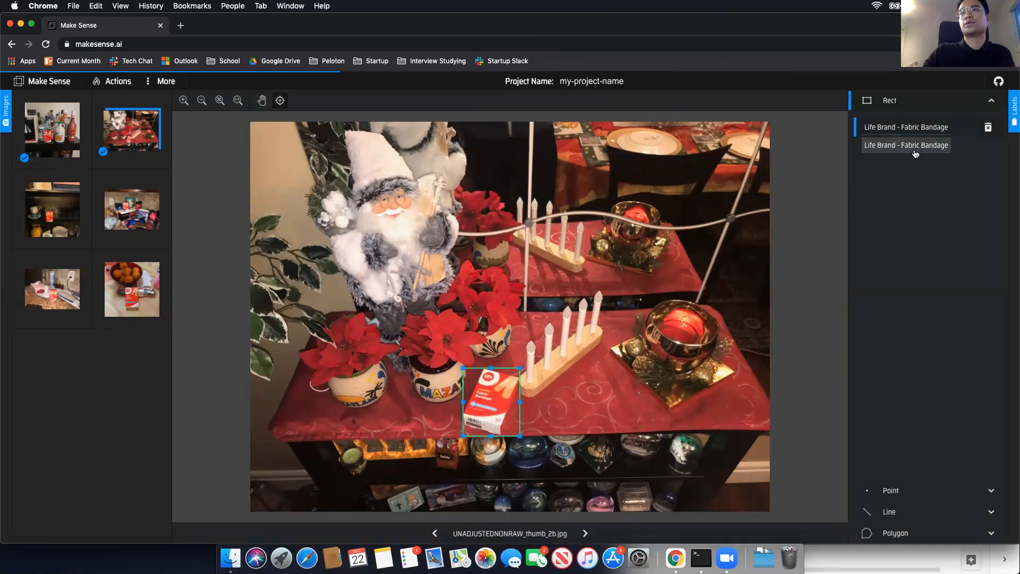
click(915, 154)
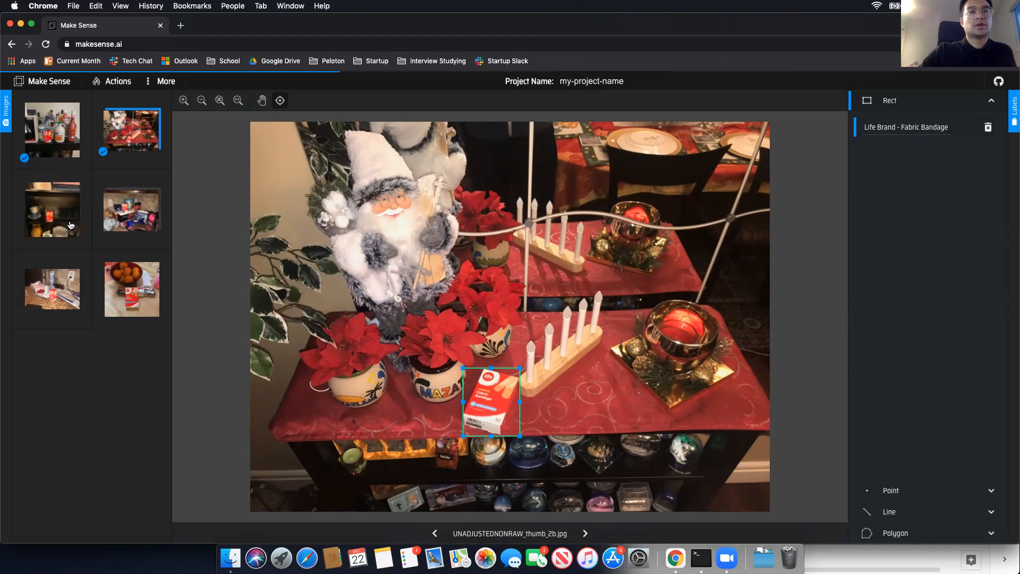
Step: Draw a Life Brand - Fabric Bandage bounding box around the bandage package in each of the images thumb_5, thumb_22 and thumb_25
click(52, 210)
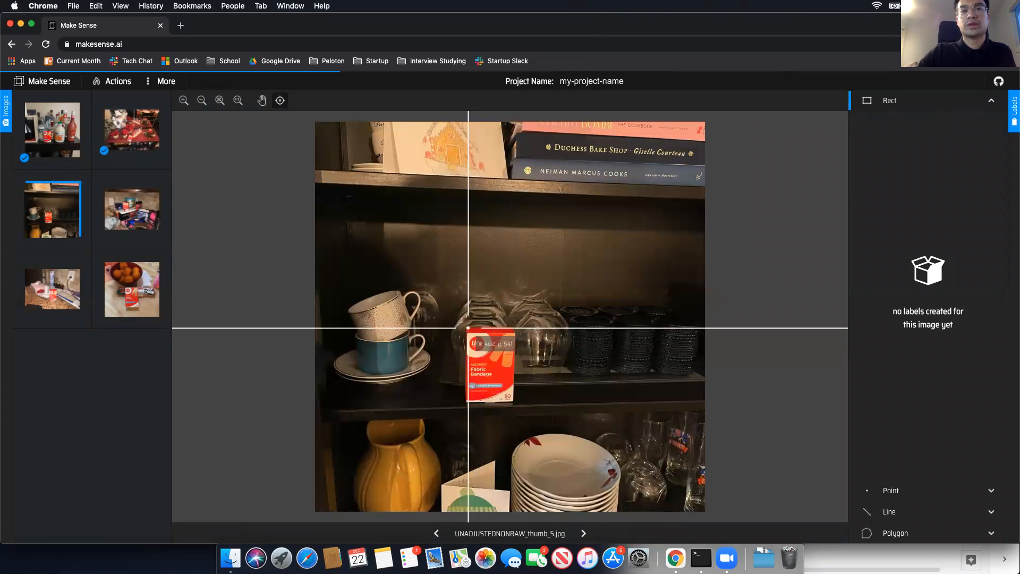
mouse_move(466, 328)
mouse_down()
mouse_move(506, 403)
mouse_move(515, 402)
mouse_up()
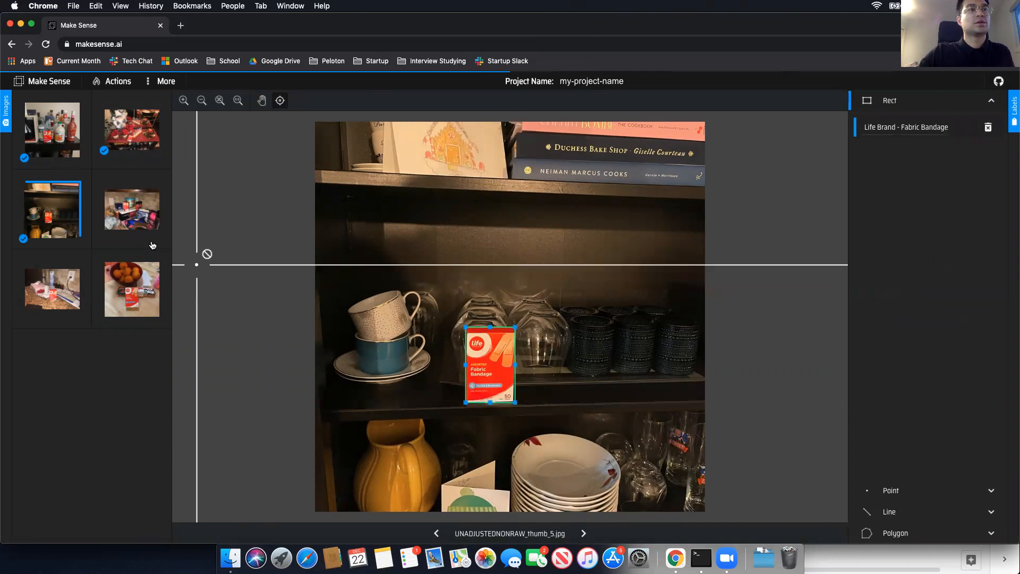
click(114, 220)
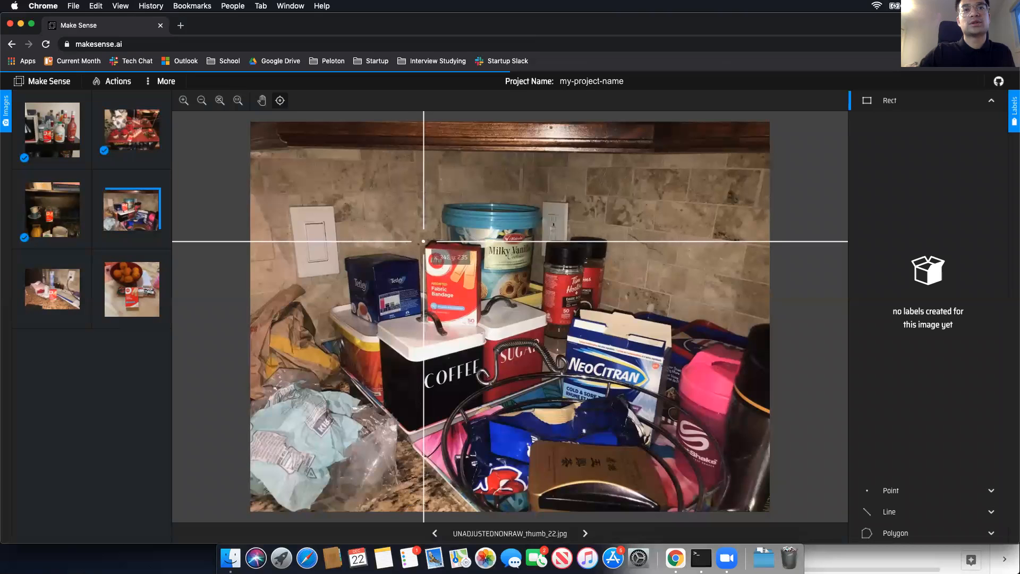
drag(424, 242, 480, 324)
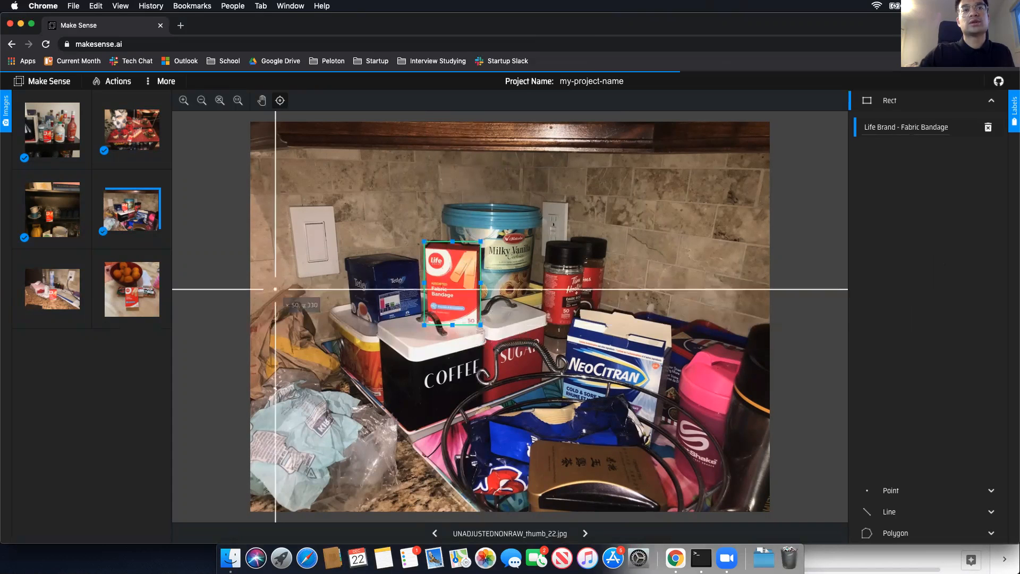
click(47, 299)
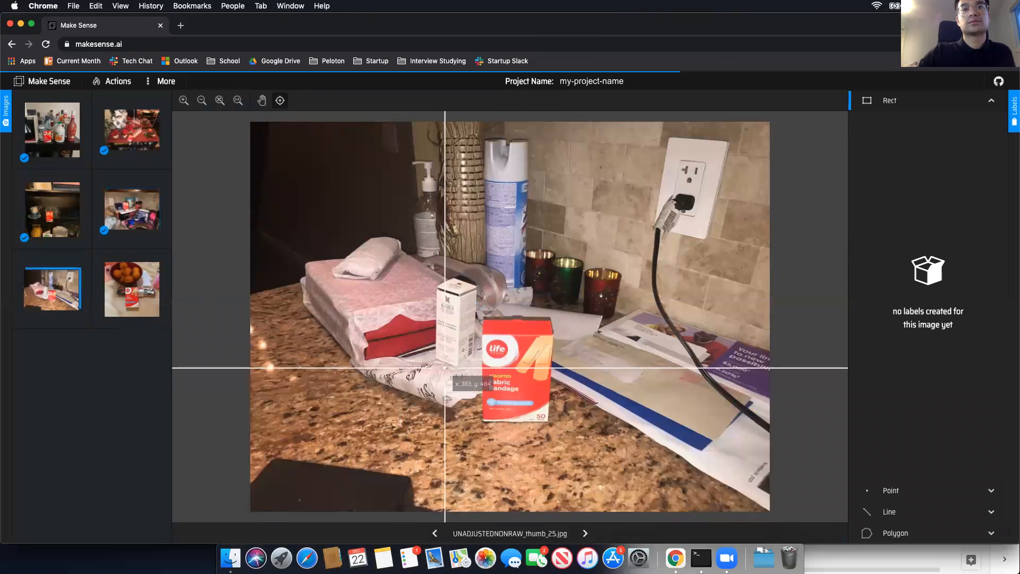
mouse_move(481, 319)
mouse_down()
mouse_move(555, 398)
mouse_move(555, 423)
mouse_up()
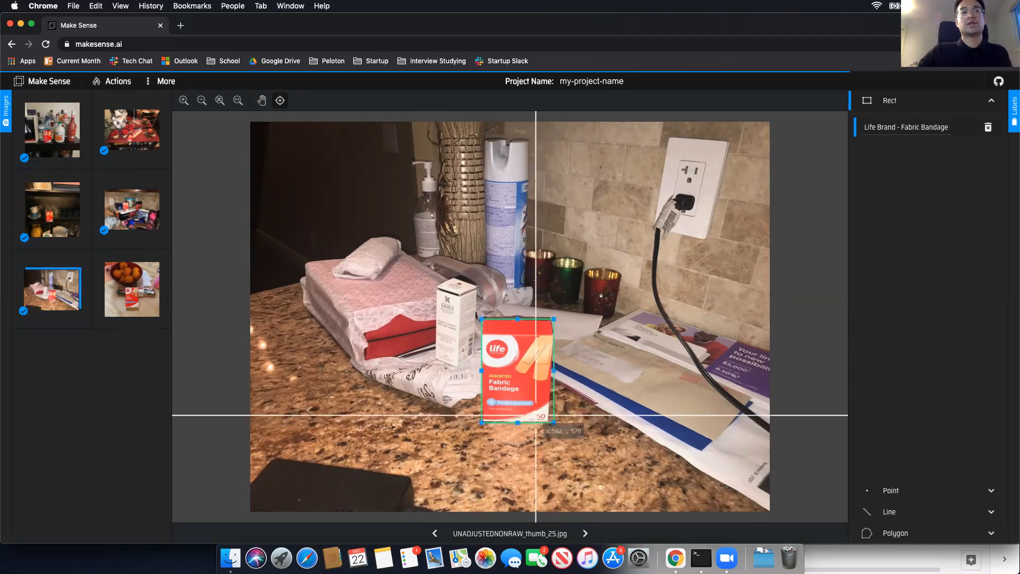
Step: Draw a Life Brand - Fabric Bandage bounding box around the bandage package in UNADJUSTEDNONRAW_thumb_a.jpg
click(137, 291)
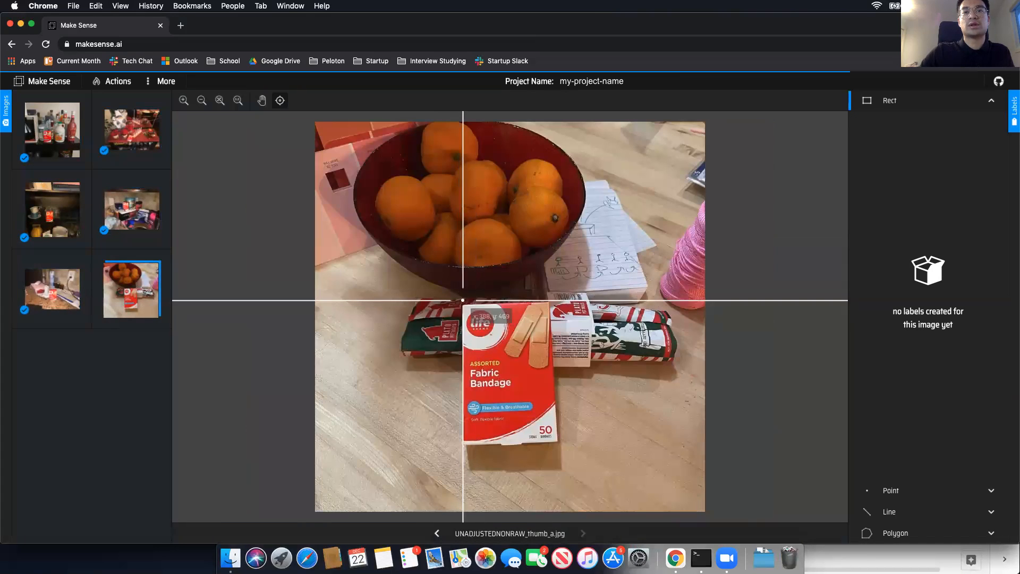
drag(463, 301, 560, 445)
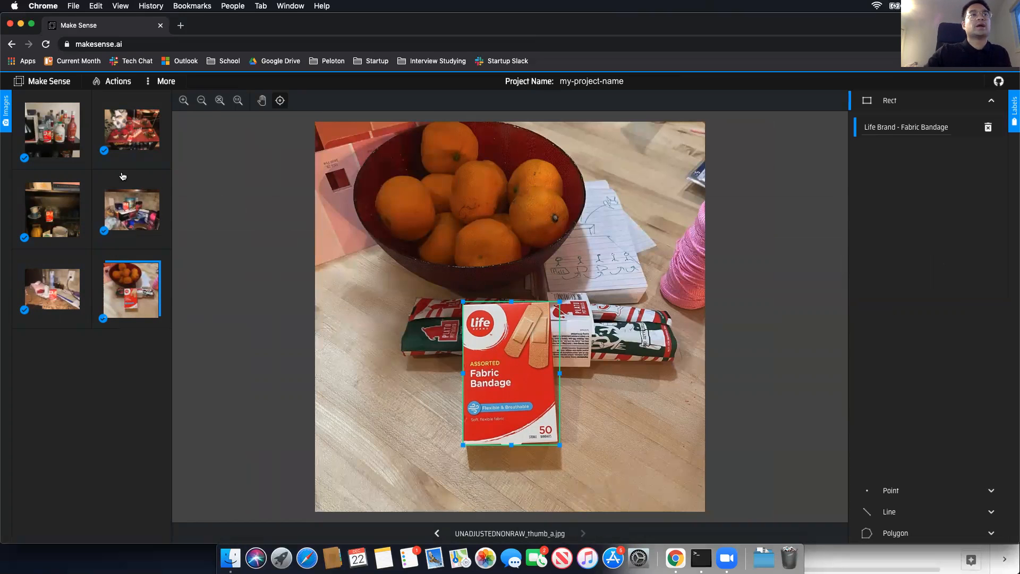
Step: Export the rectangle annotations as a .zip package containing files in VOC XML format
click(114, 82)
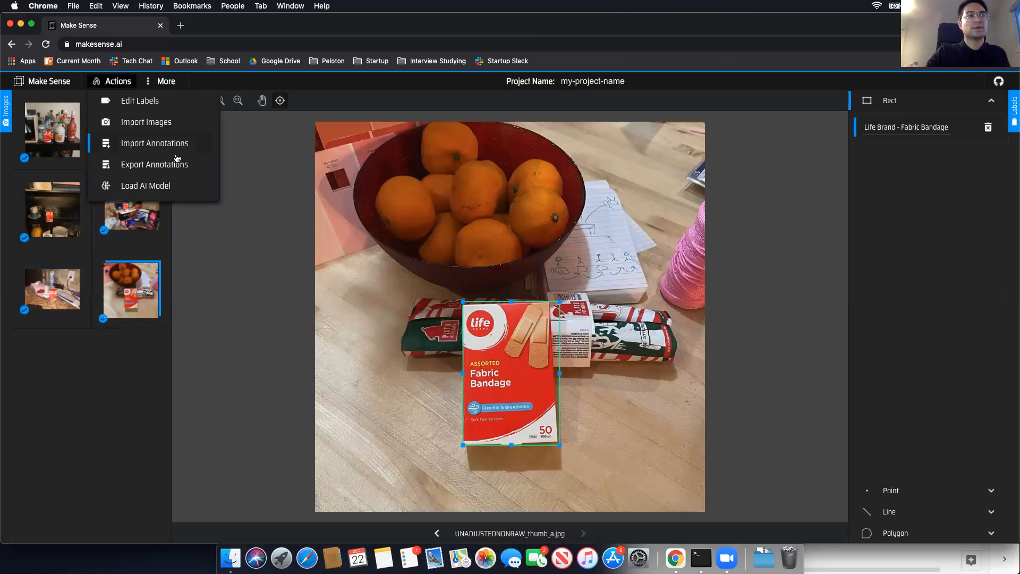
click(171, 166)
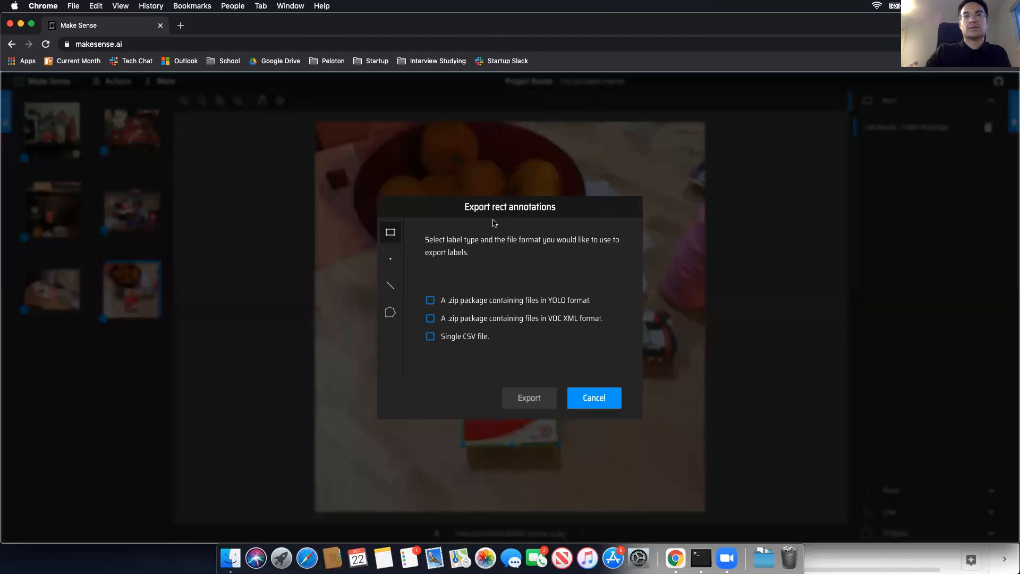
click(430, 319)
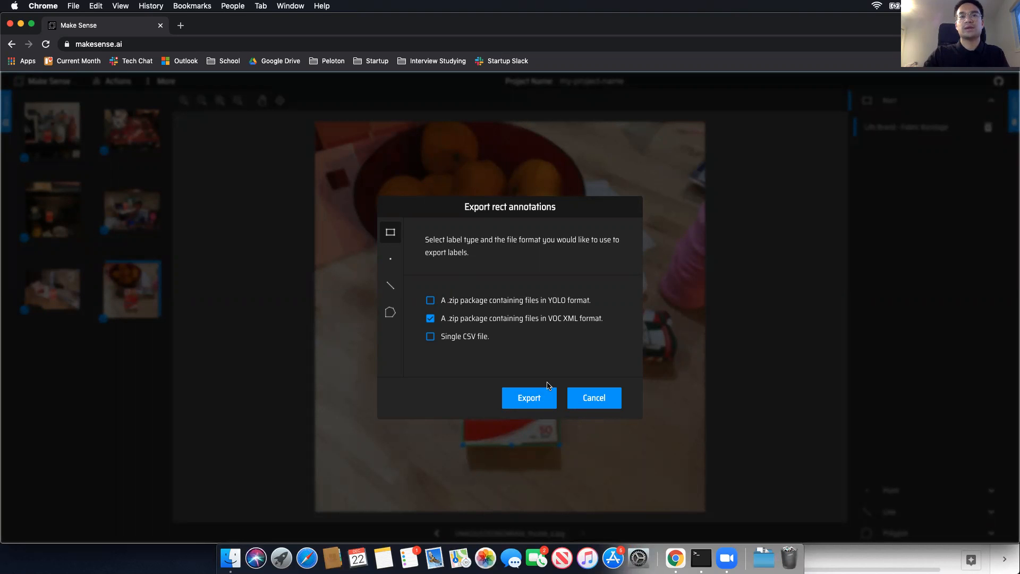
click(537, 399)
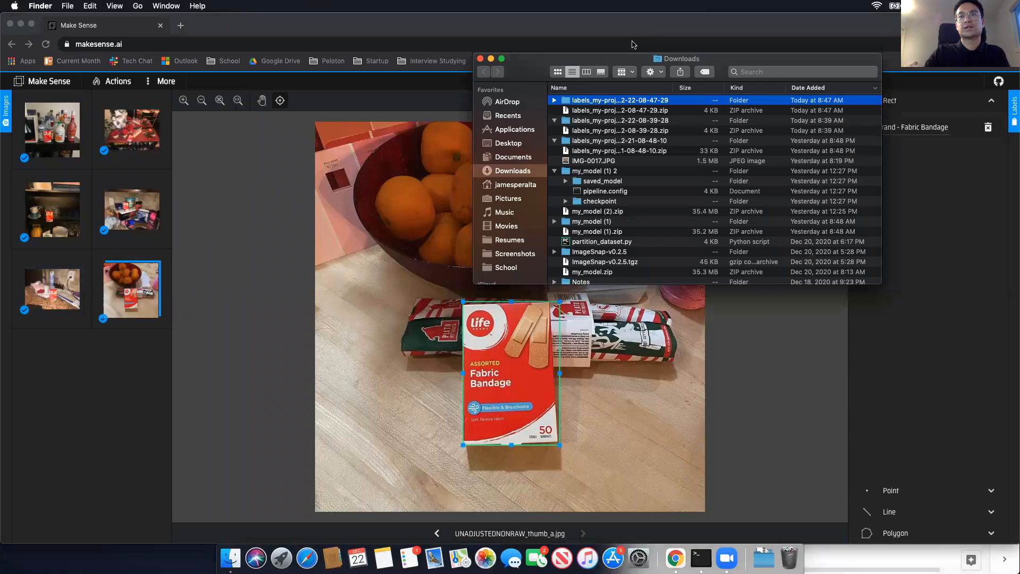
Step: Close the Make Sense window, leaving the site, and arrange the Downloads and to_label folder windows side by side in Finder
click(9, 25)
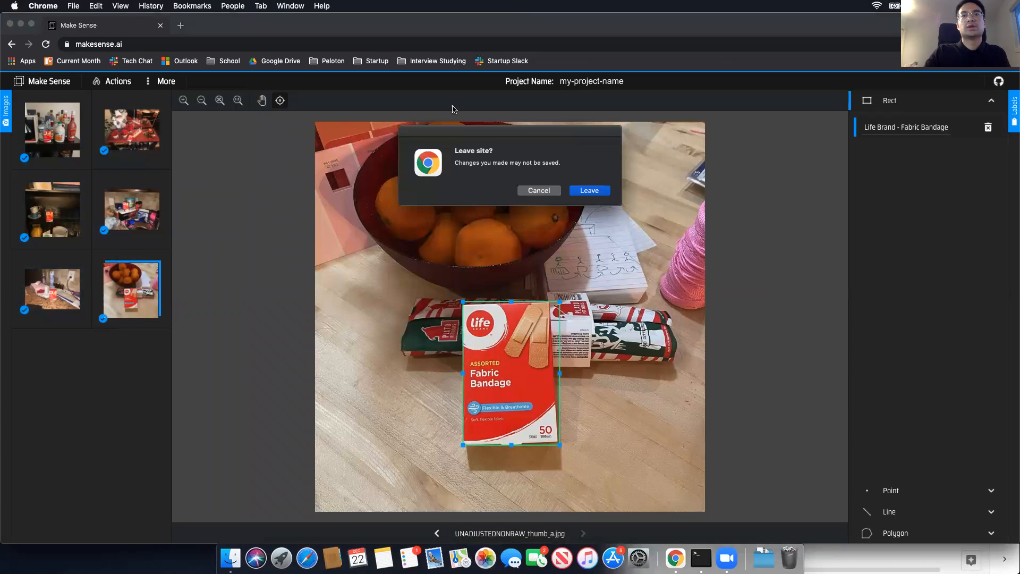
click(584, 191)
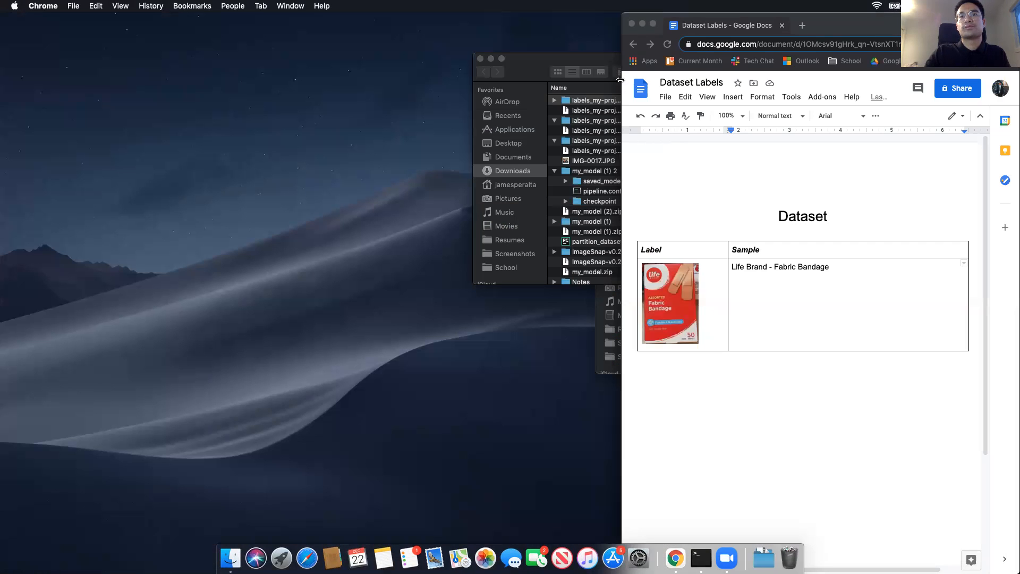
drag(548, 65, 186, 110)
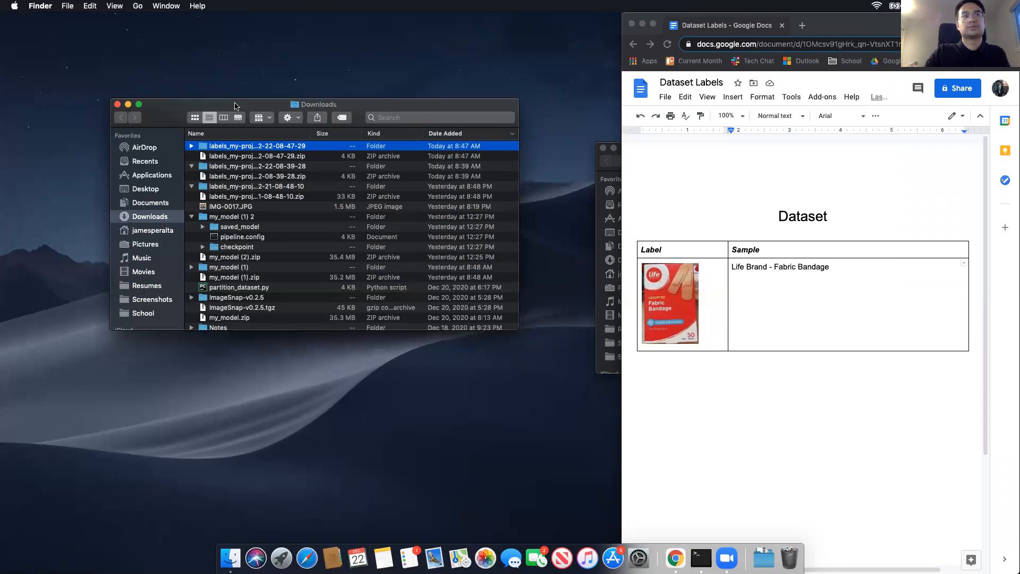
click(616, 158)
drag(620, 150, 570, 128)
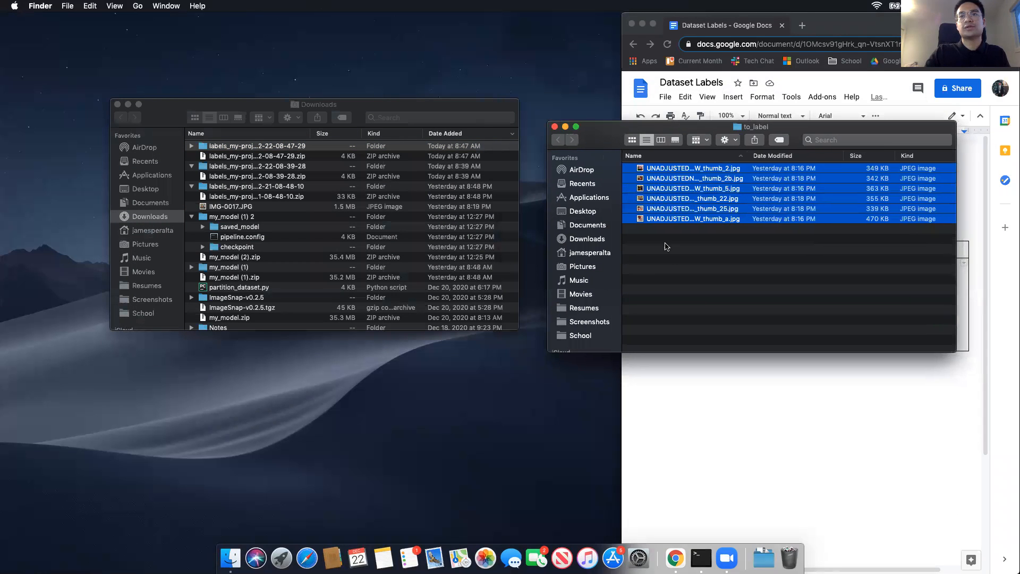
click(666, 245)
Step: Move all the XML annotation files from the newest exported labels folder in Downloads into the to_label folder
click(192, 145)
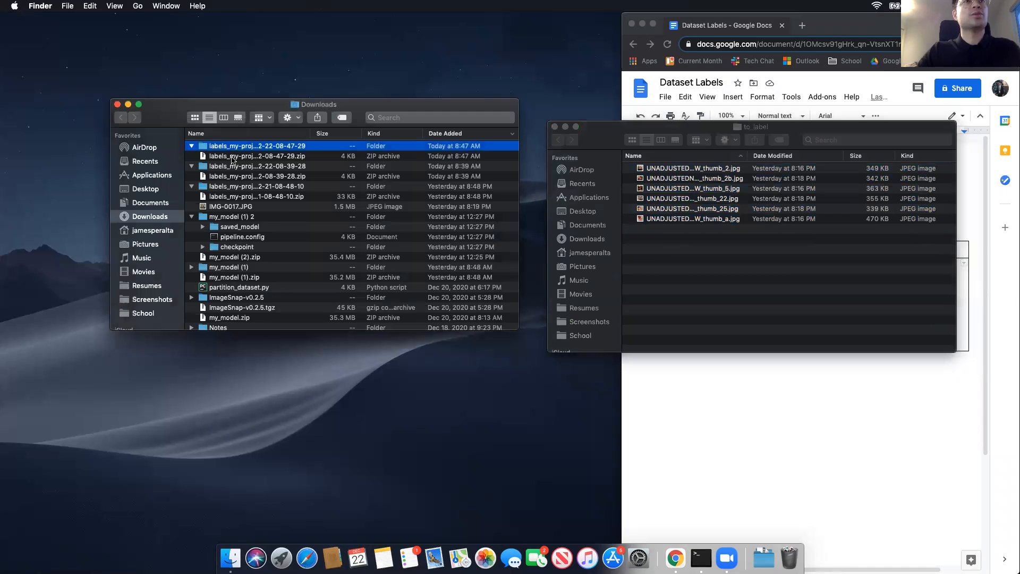
click(192, 146)
click(223, 156)
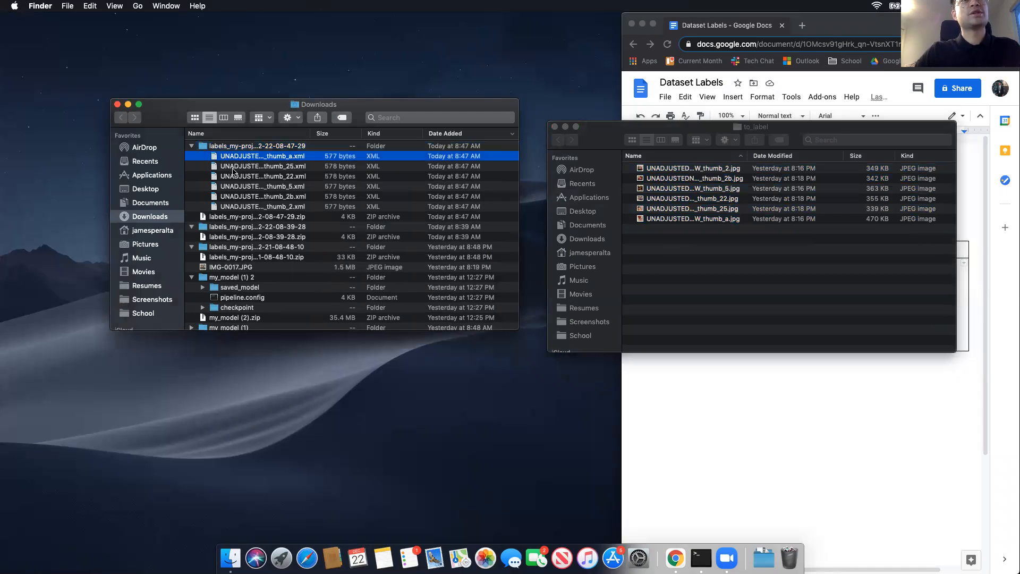
shift+click(262, 207)
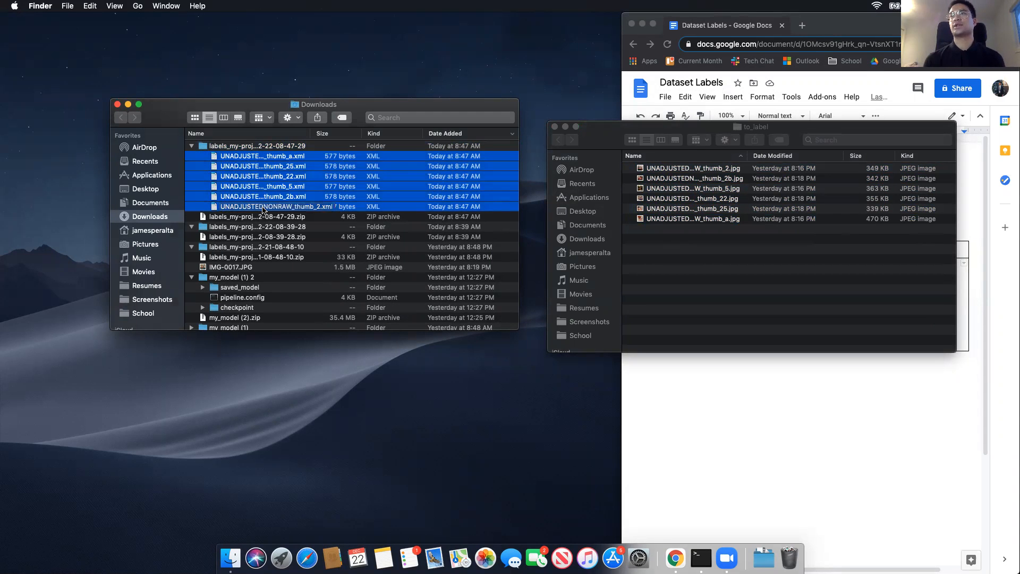
drag(262, 209, 340, 200)
click(334, 196)
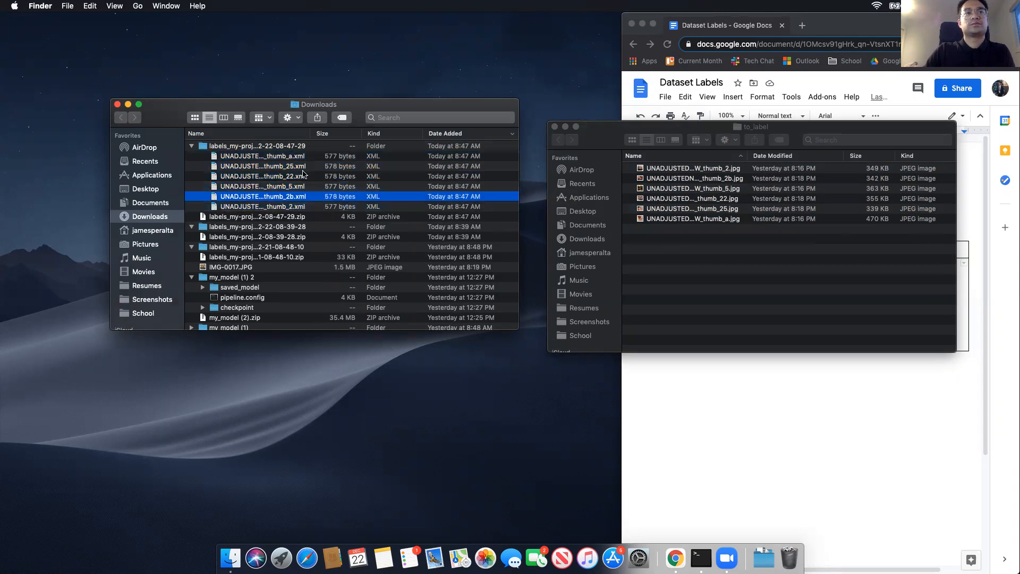
click(294, 158)
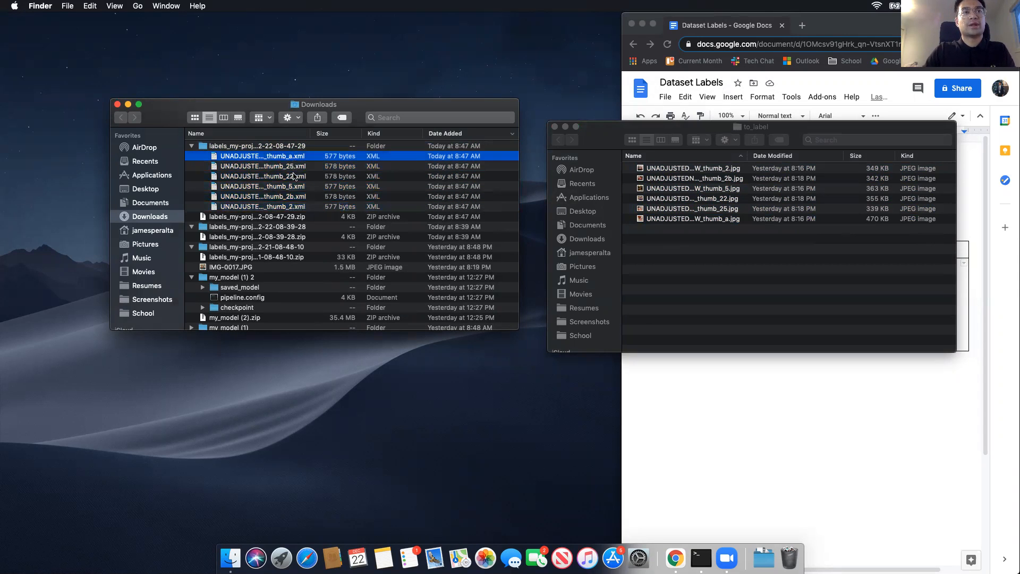
shift+click(288, 206)
drag(596, 191, 712, 202)
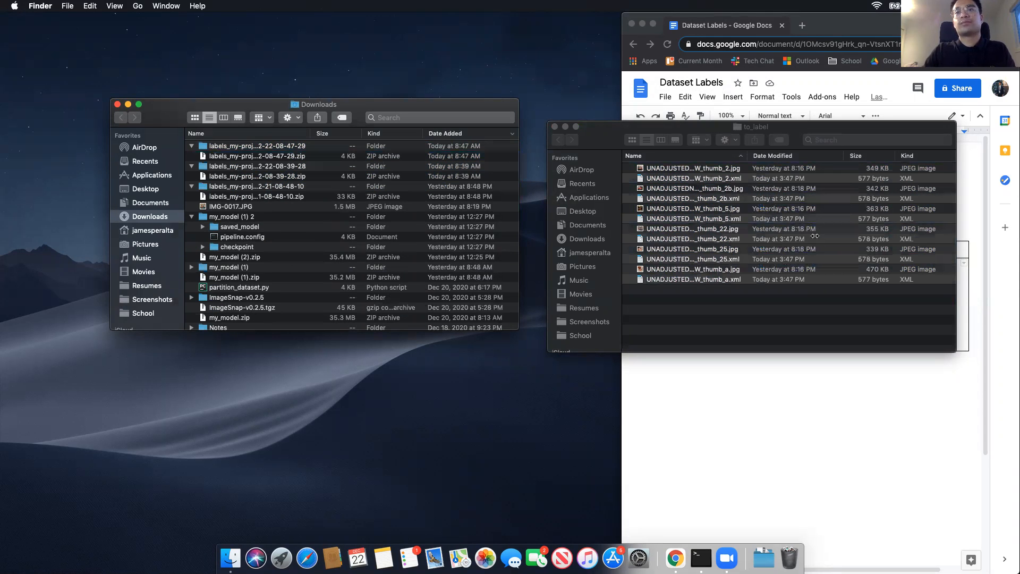
Step: Close the Downloads window, move the to_label window clear of the Dataset Labels document, and deselect its files
click(117, 105)
drag(642, 132, 286, 96)
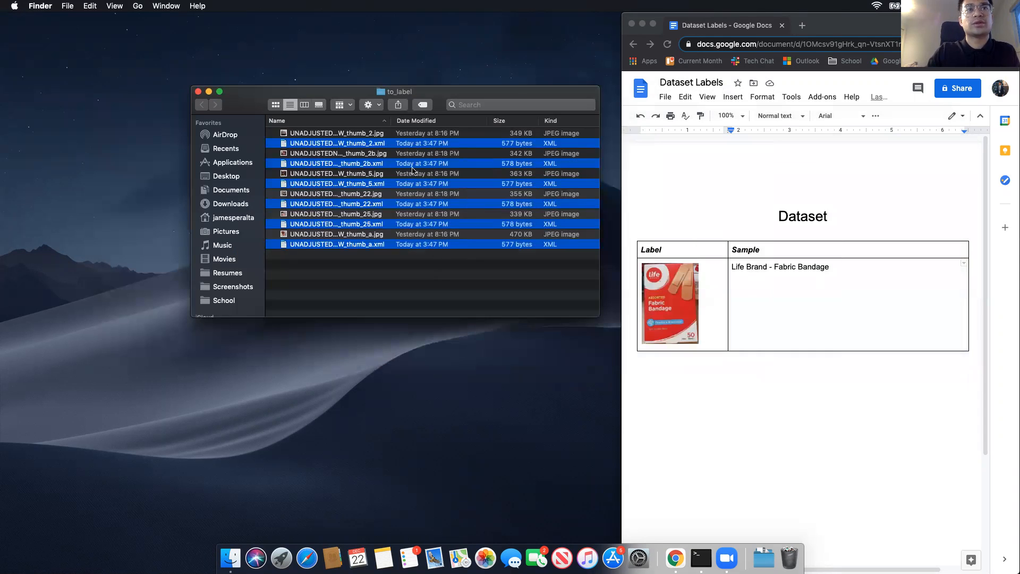
click(434, 274)
Step: Go through the files in the to_label folder, checking each JPEG image against its matching XML annotation file
click(382, 134)
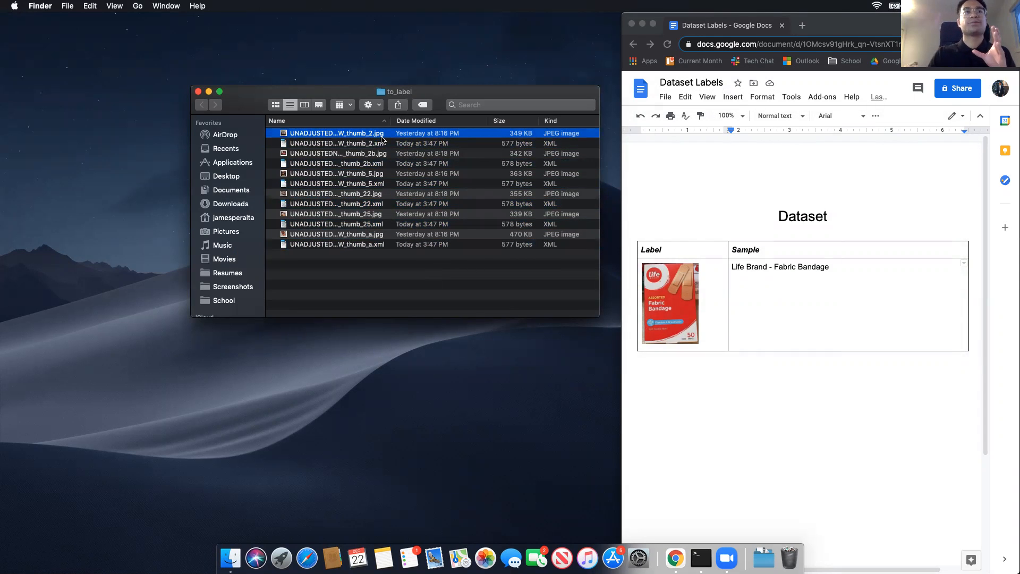
key(Down)
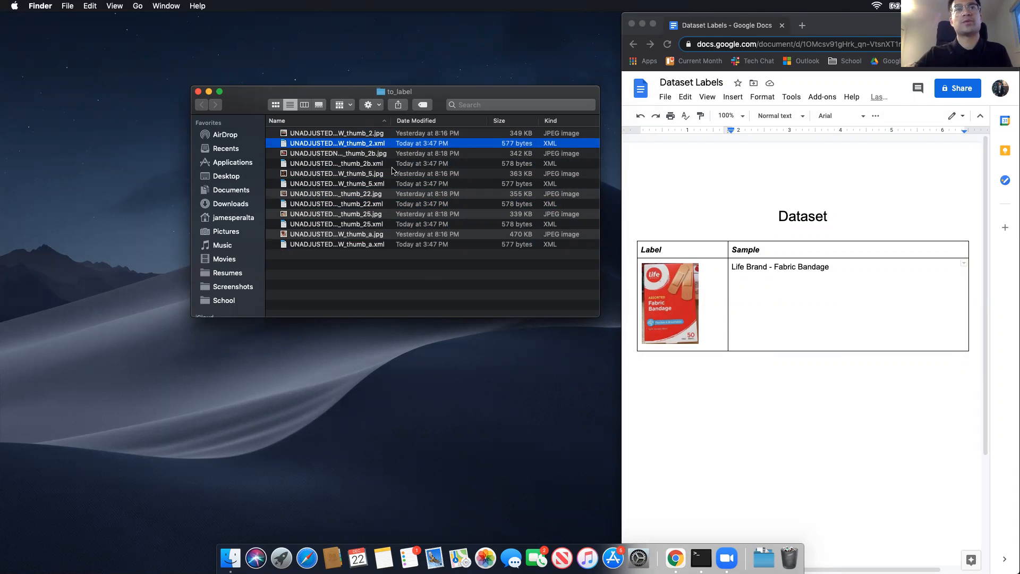
key(Down)
key(Down)
key(Down)
key(Down)
key(Down)
key(Down)
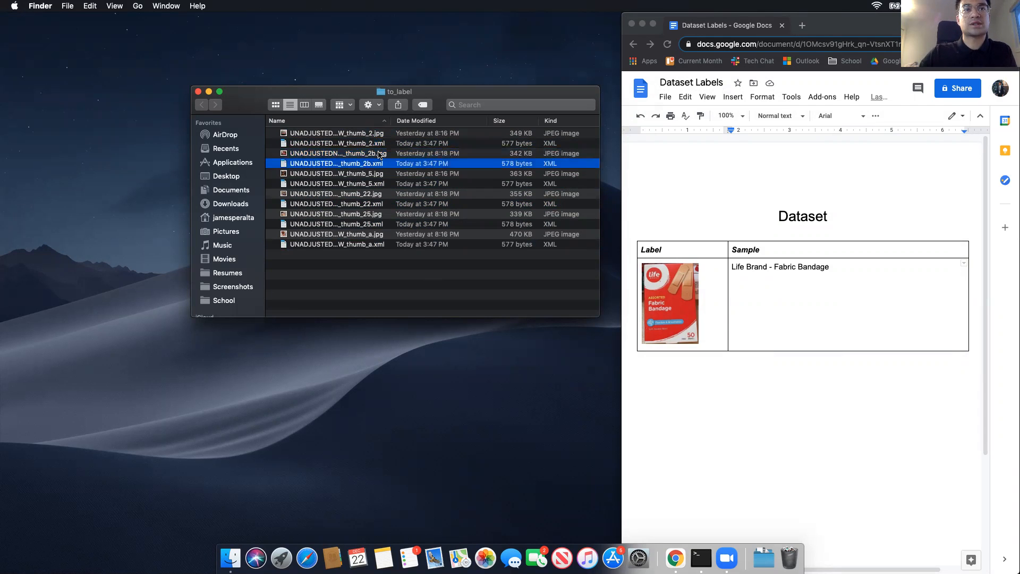
key(Down)
key(Down)
key(Down)
key(Down)
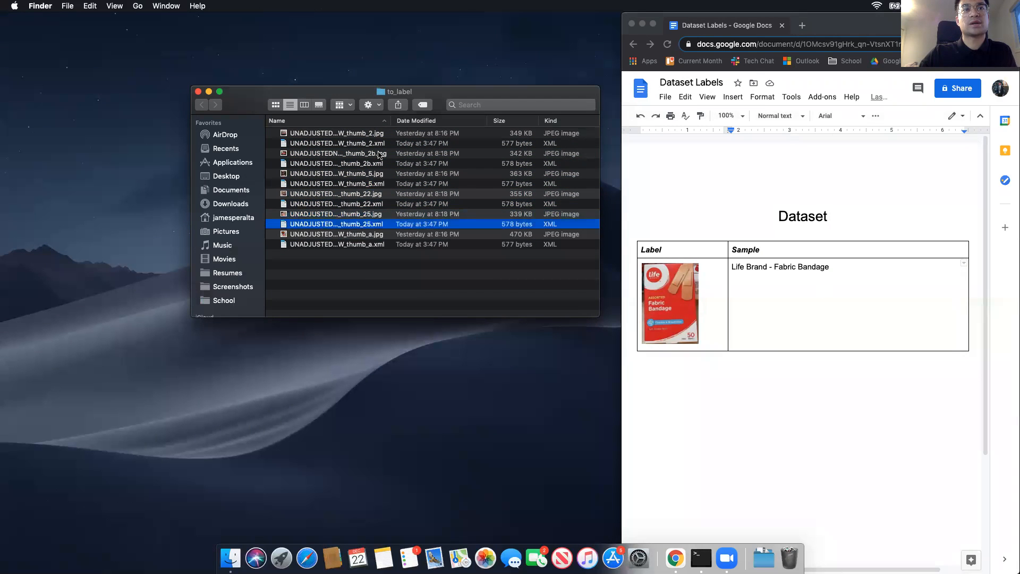
Step: Close the Dataset Labels document window and the to_label folder window to clear the desktop
click(632, 24)
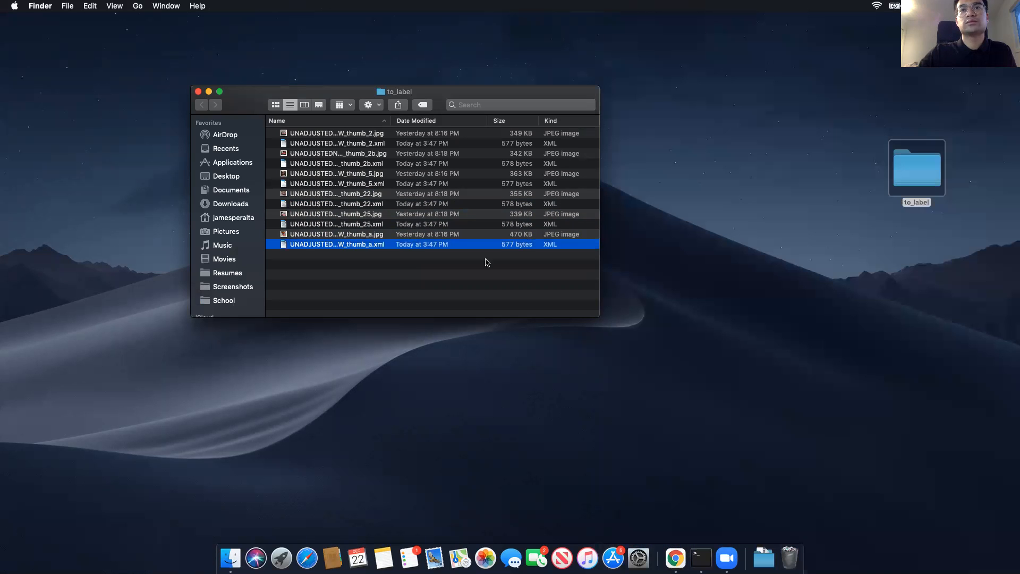
click(906, 241)
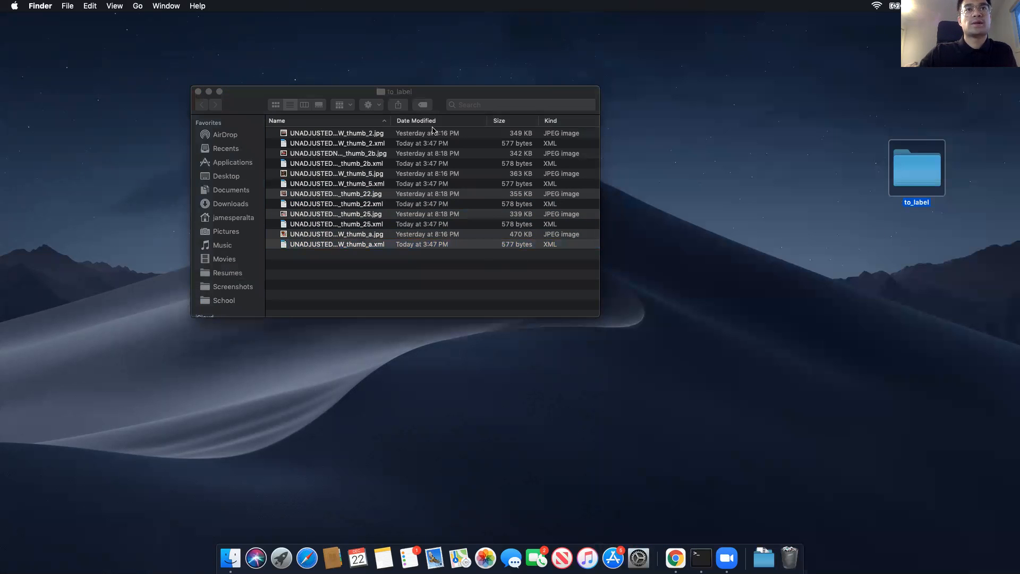
click(797, 179)
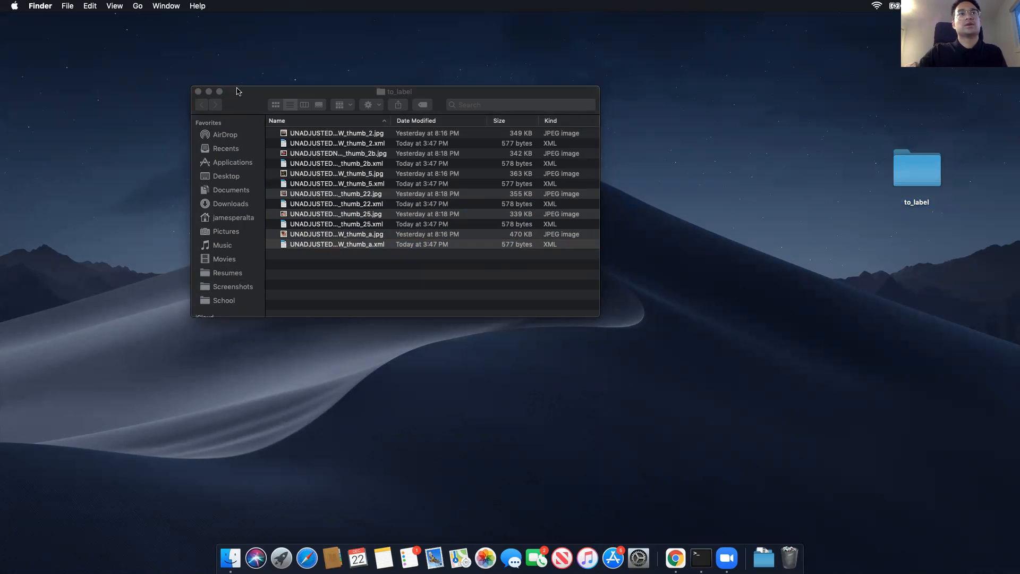
click(198, 91)
Step: Move the to_label folder toward the middle of the desktop, compress it into to_label.zip, and place the archive beside it
drag(921, 182, 655, 182)
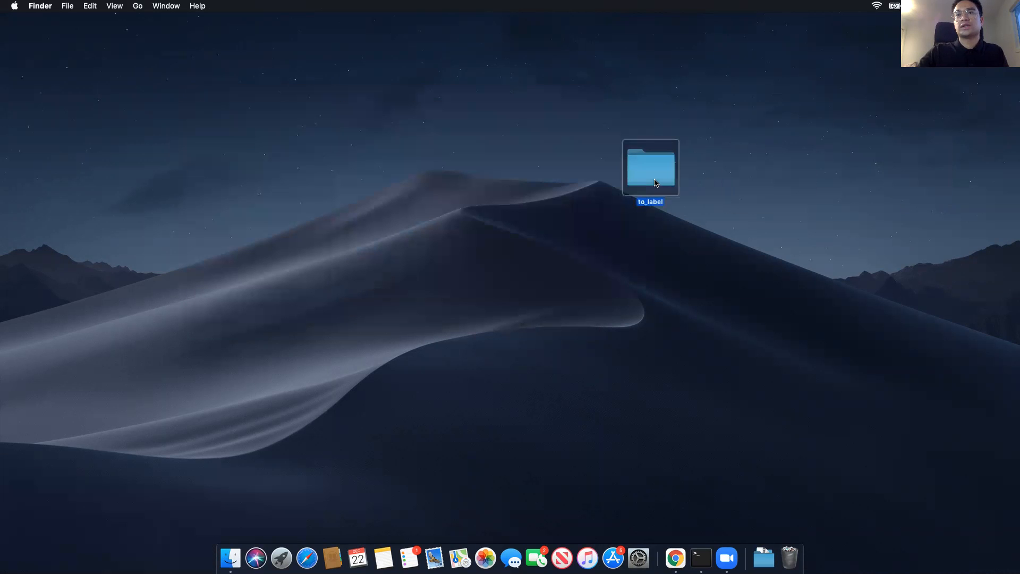
right_click(656, 181)
click(702, 238)
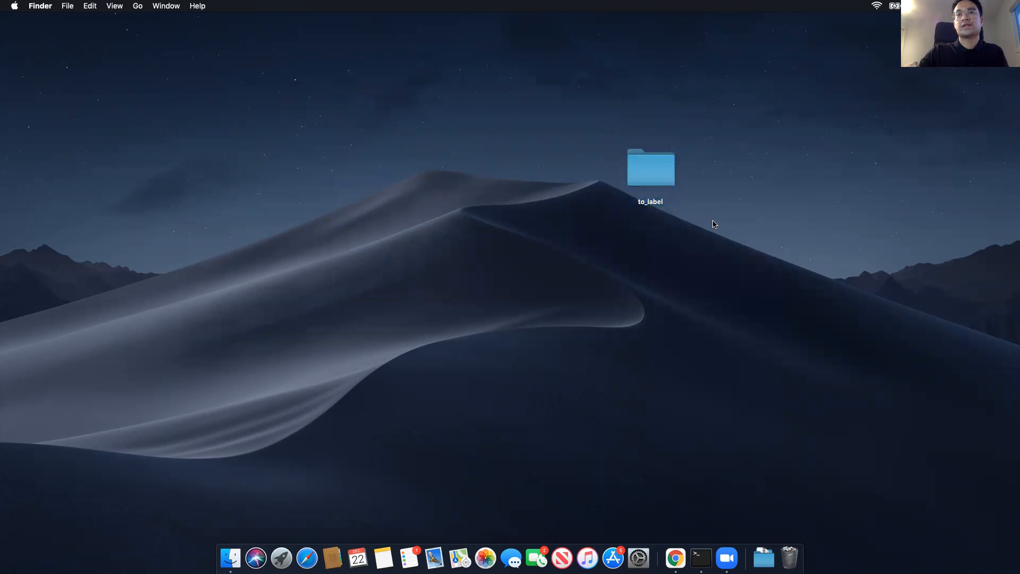
drag(419, 207, 425, 215)
click(449, 235)
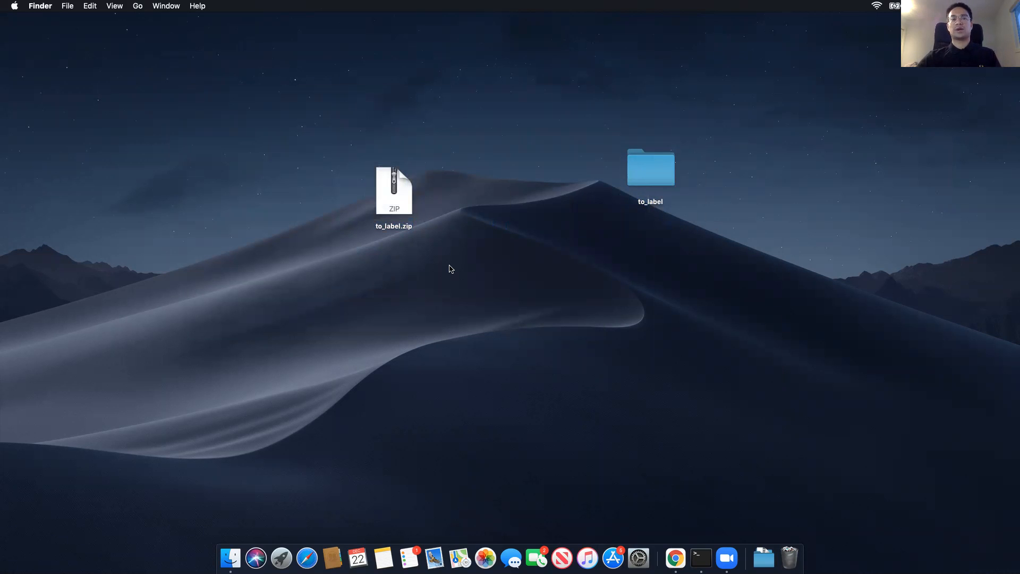